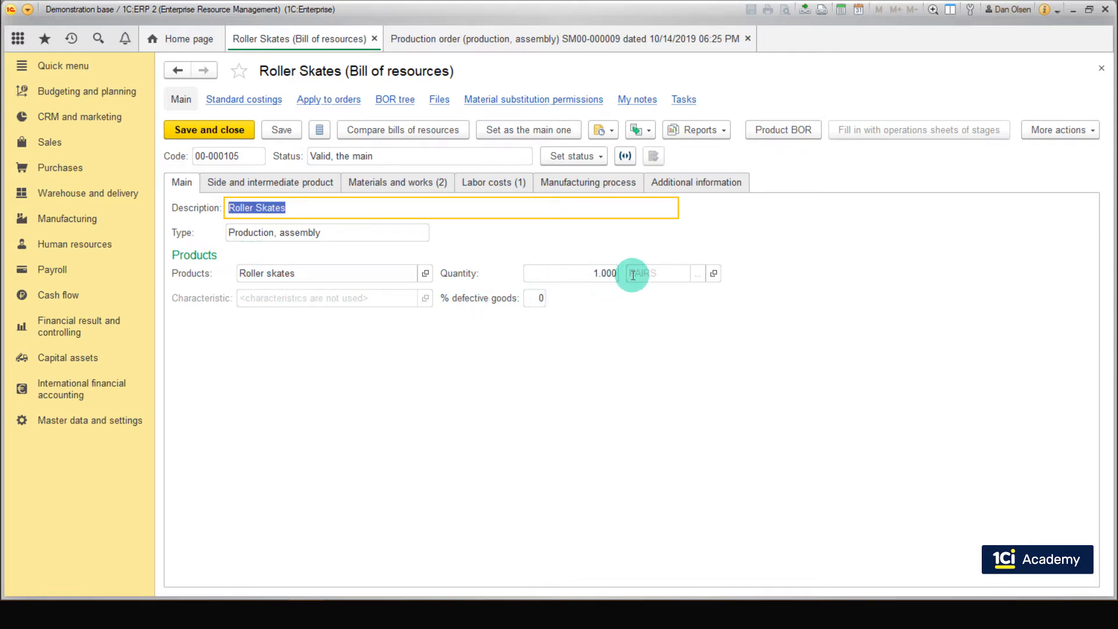
# Examine the Roller Skates bill of resources: its materials, labor costs, manufacturing process and the Manufacture Roller Skates production stage
pyautogui.click(426, 184)
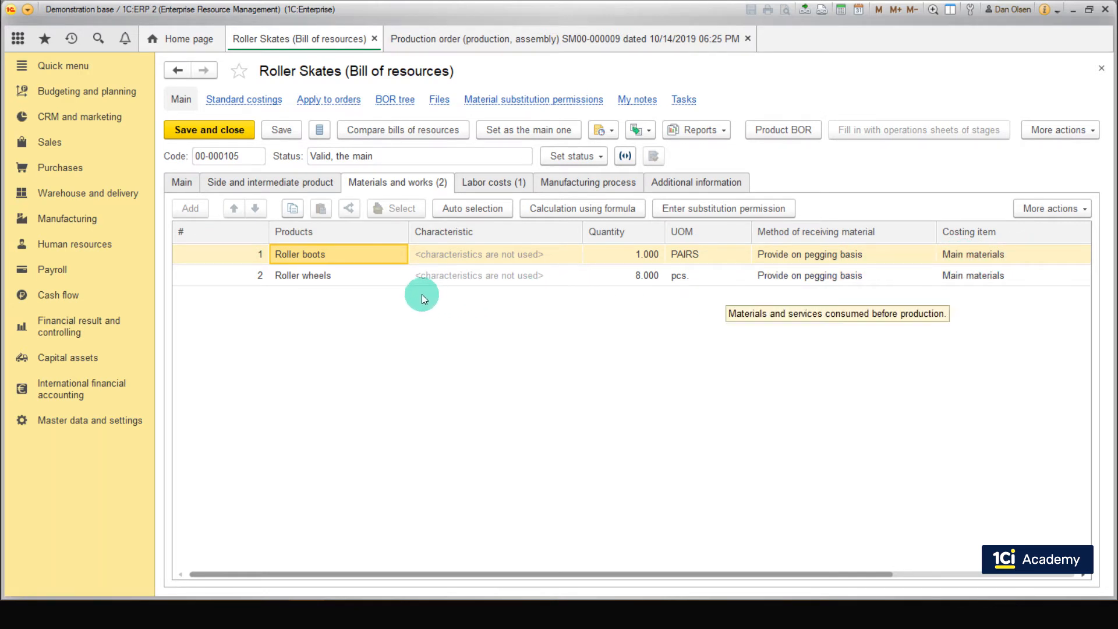
pyautogui.click(377, 277)
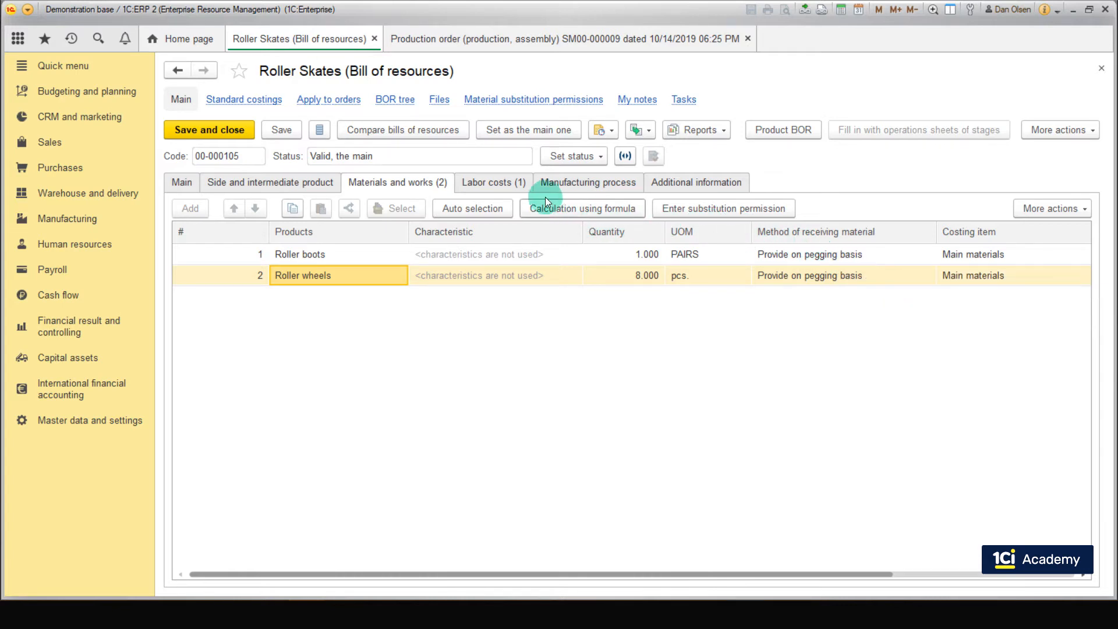
pyautogui.click(527, 189)
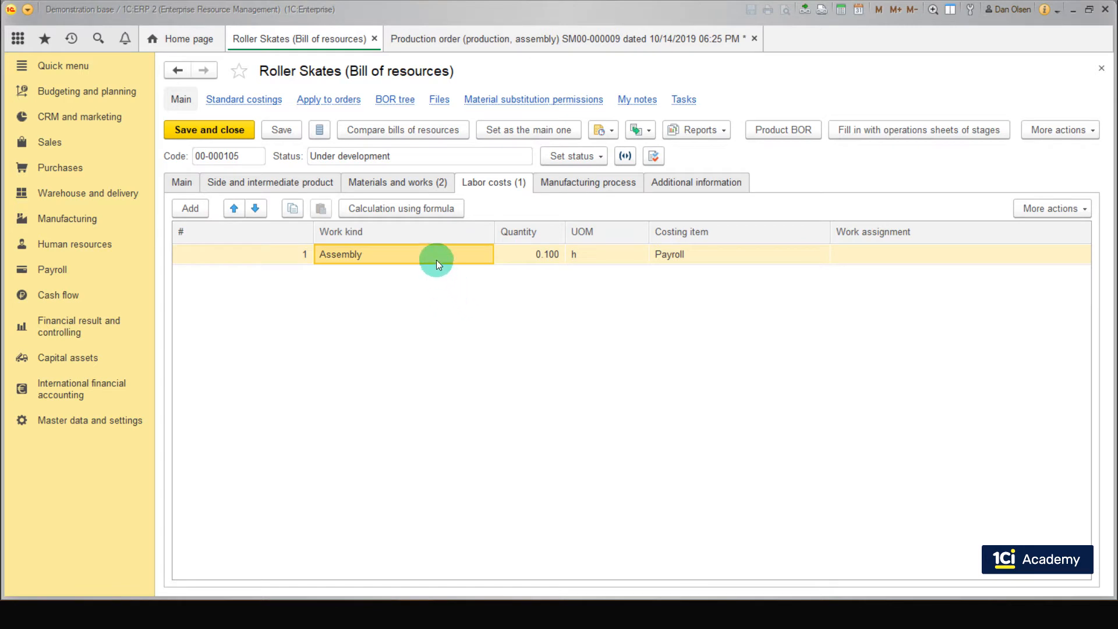
pyautogui.click(529, 260)
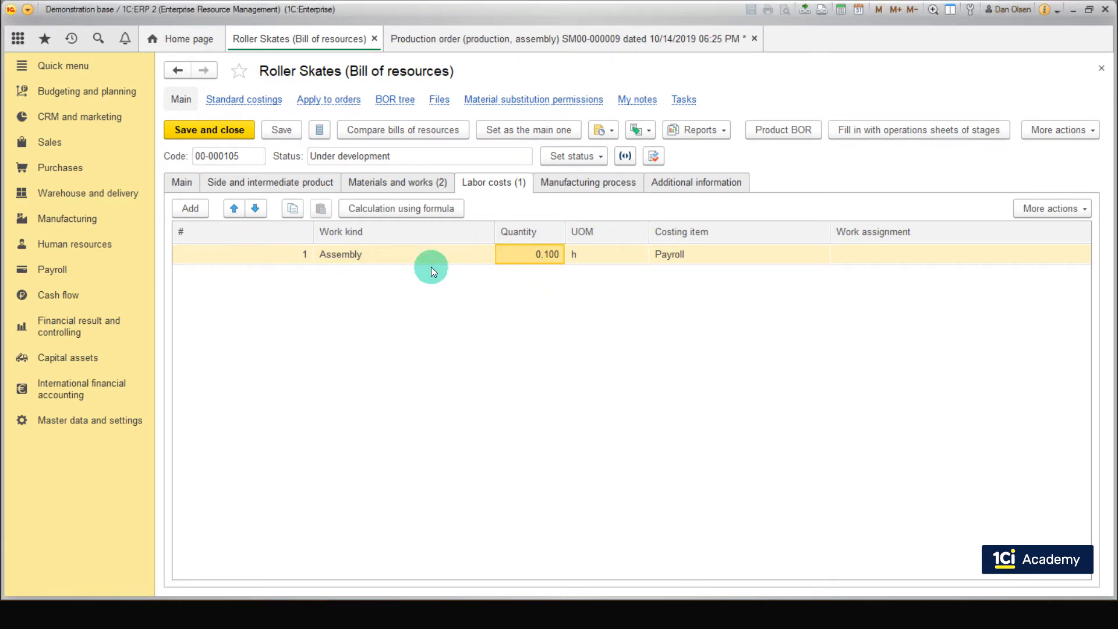
pyautogui.click(668, 265)
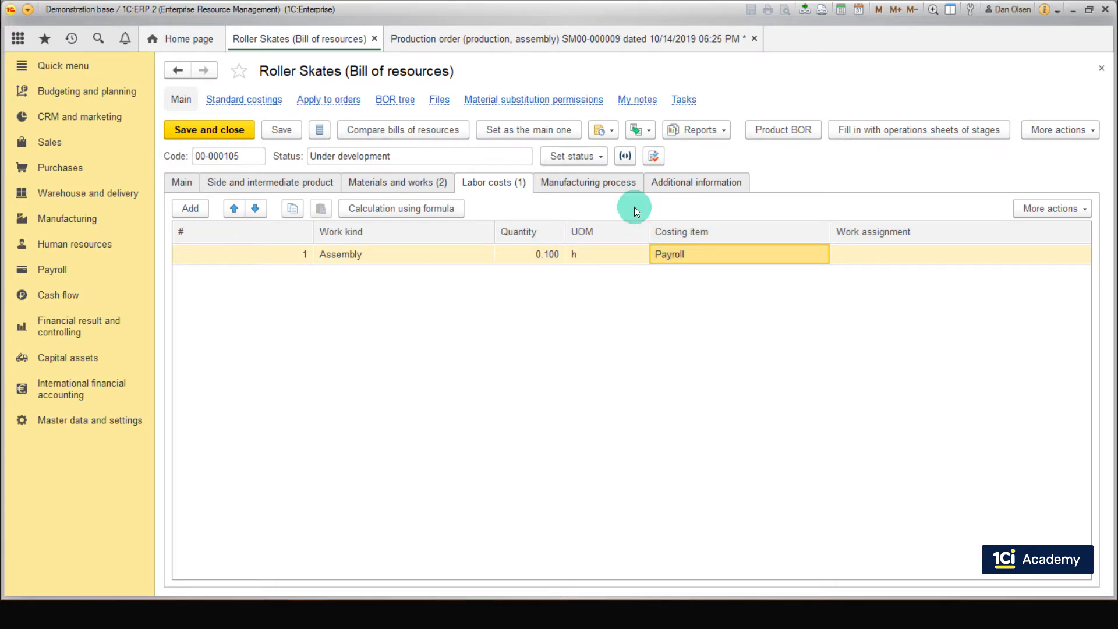
pyautogui.click(619, 185)
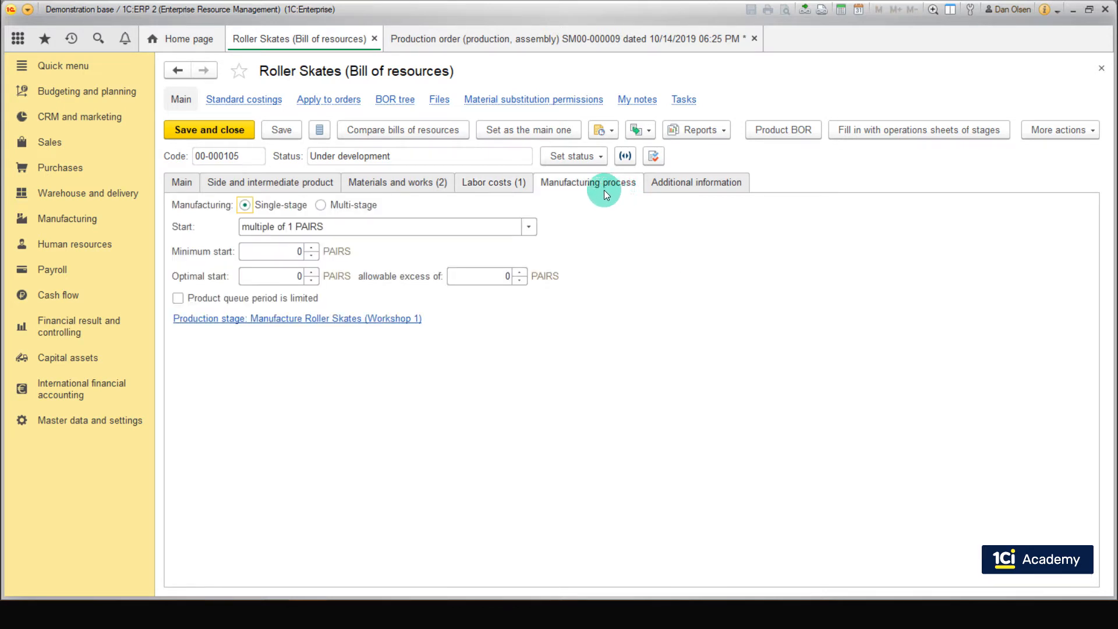
pyautogui.click(329, 320)
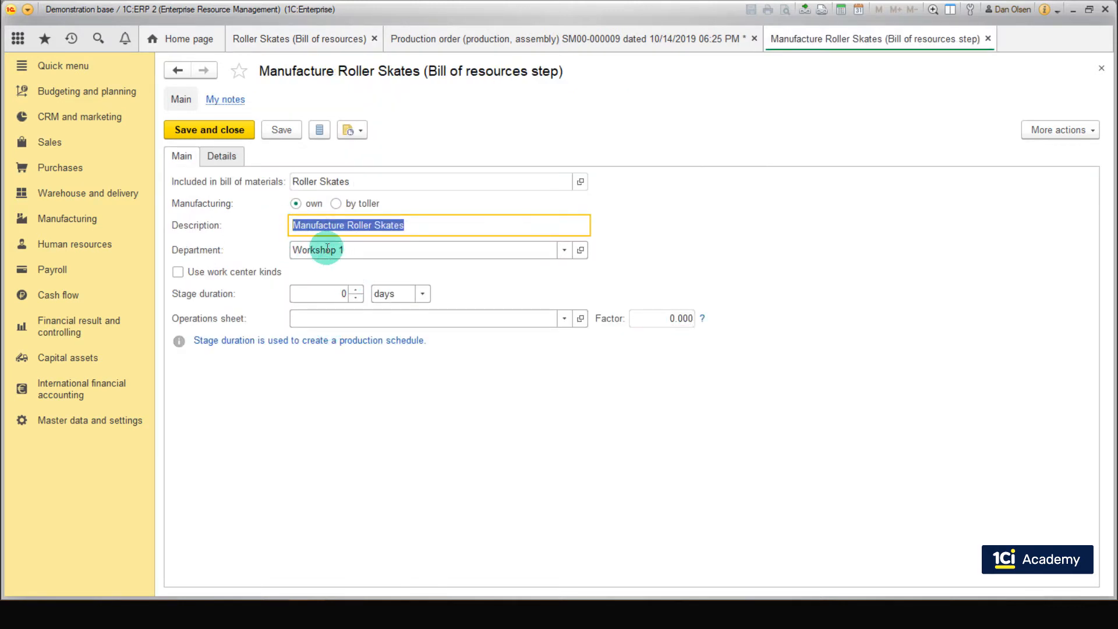
pyautogui.press('Escape')
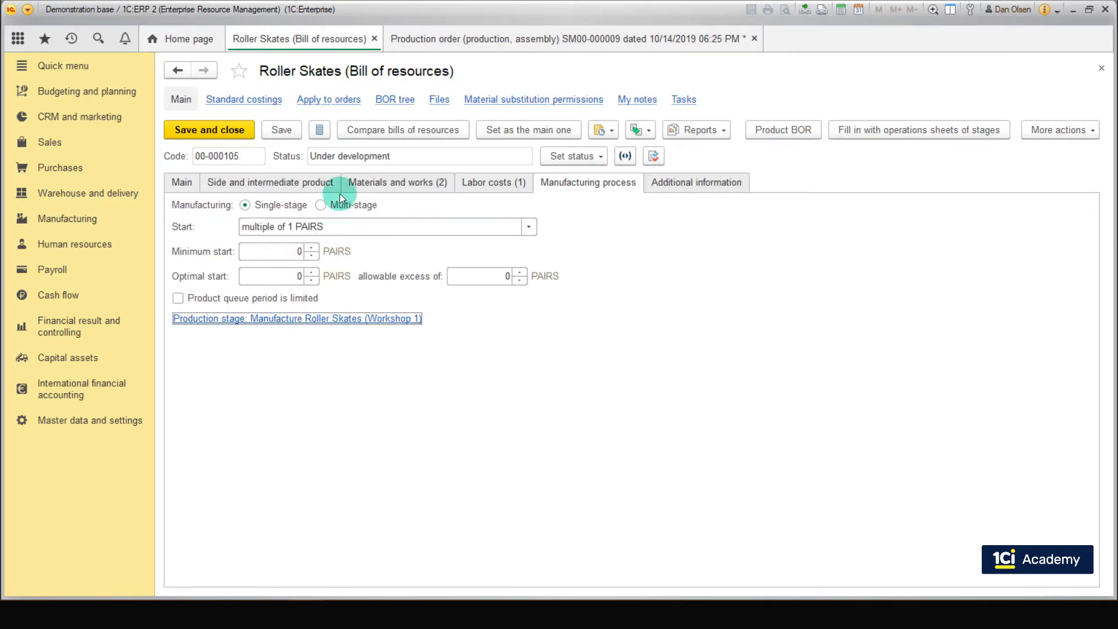
# Set the status of the Roller Skates bill of resources and close the bill
pyautogui.click(565, 154)
pyautogui.click(375, 38)
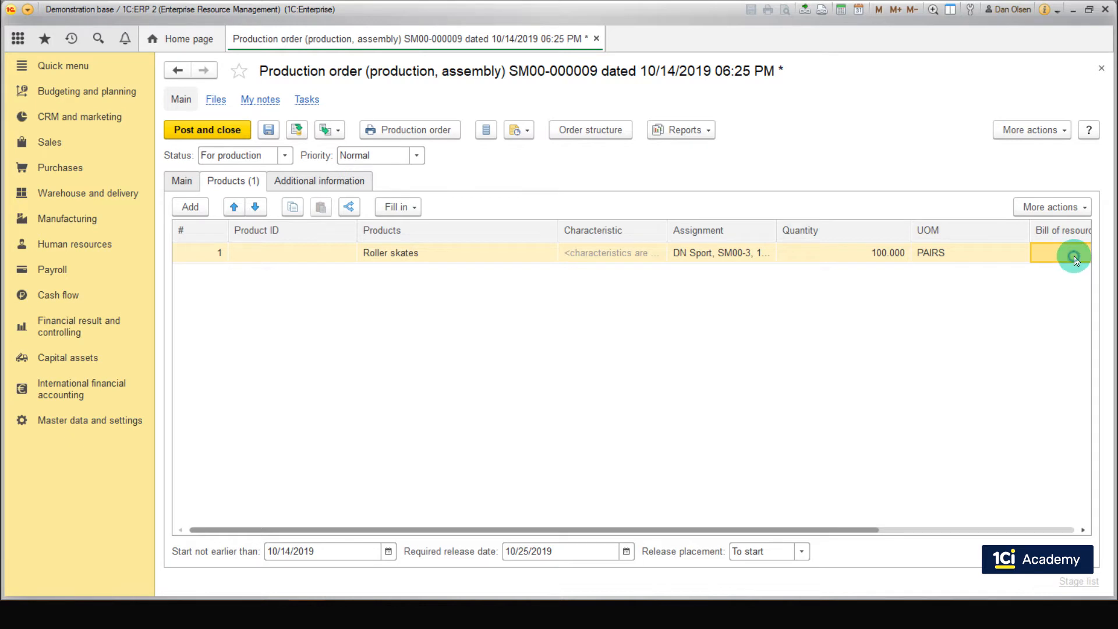
# Assign the Roller Skates bill of resources to the roller skates product line and post and close the production order
pyautogui.click(1041, 261)
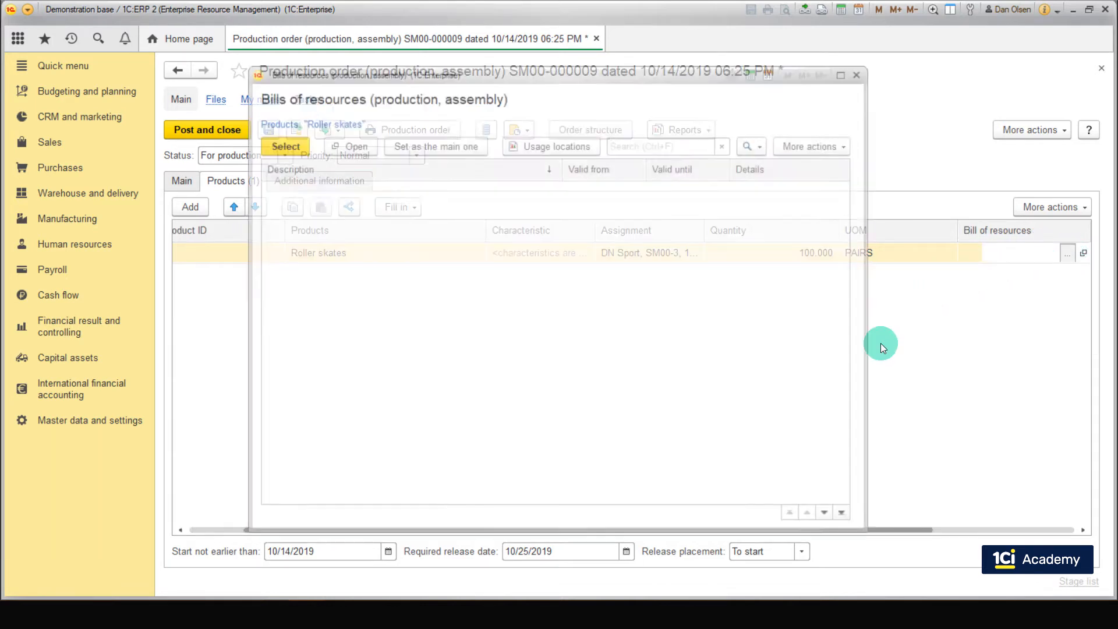
pyautogui.doubleClick(369, 191)
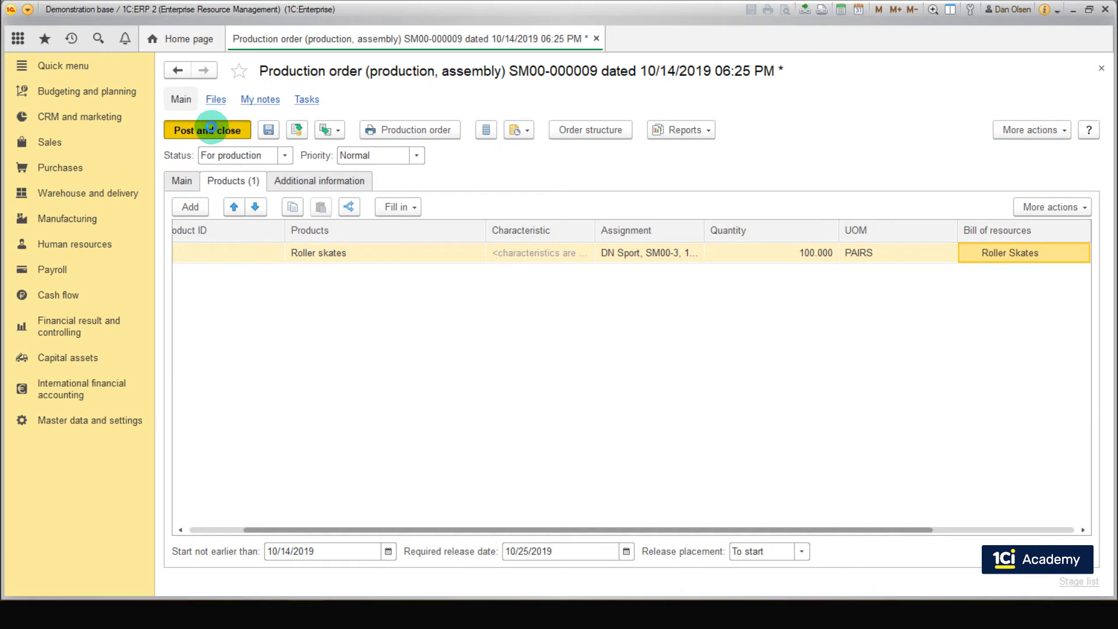
pyautogui.click(211, 129)
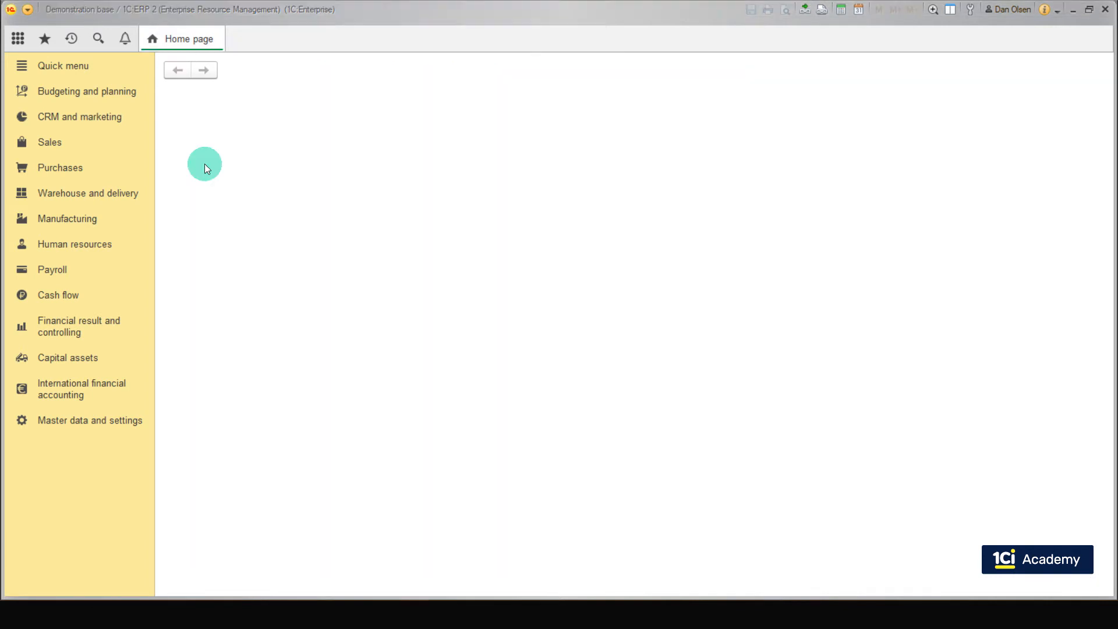
# Generate the stages of the 10/14/2019 production order from order queue management, with Reserve at warehouse and To supply enabled
pyautogui.click(93, 219)
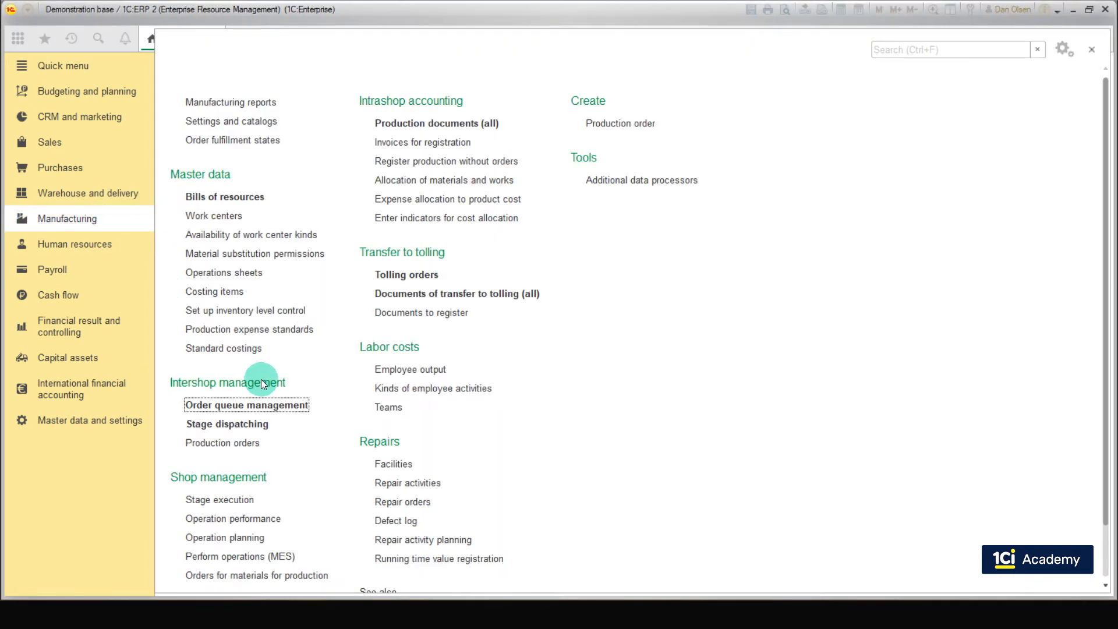
pyautogui.click(270, 404)
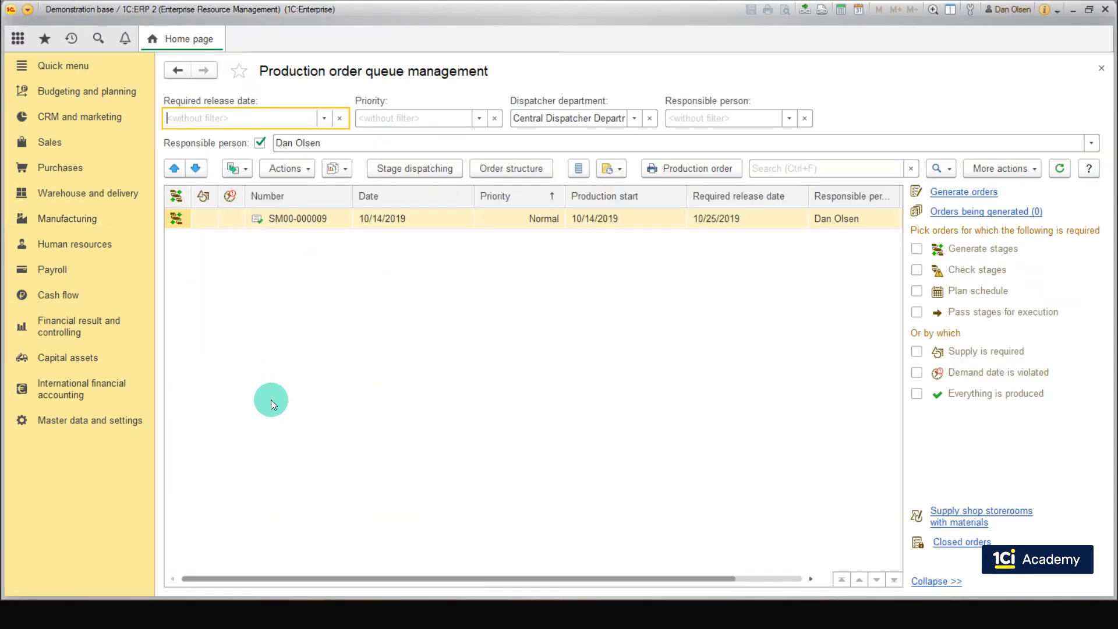
pyautogui.click(297, 170)
pyautogui.click(320, 191)
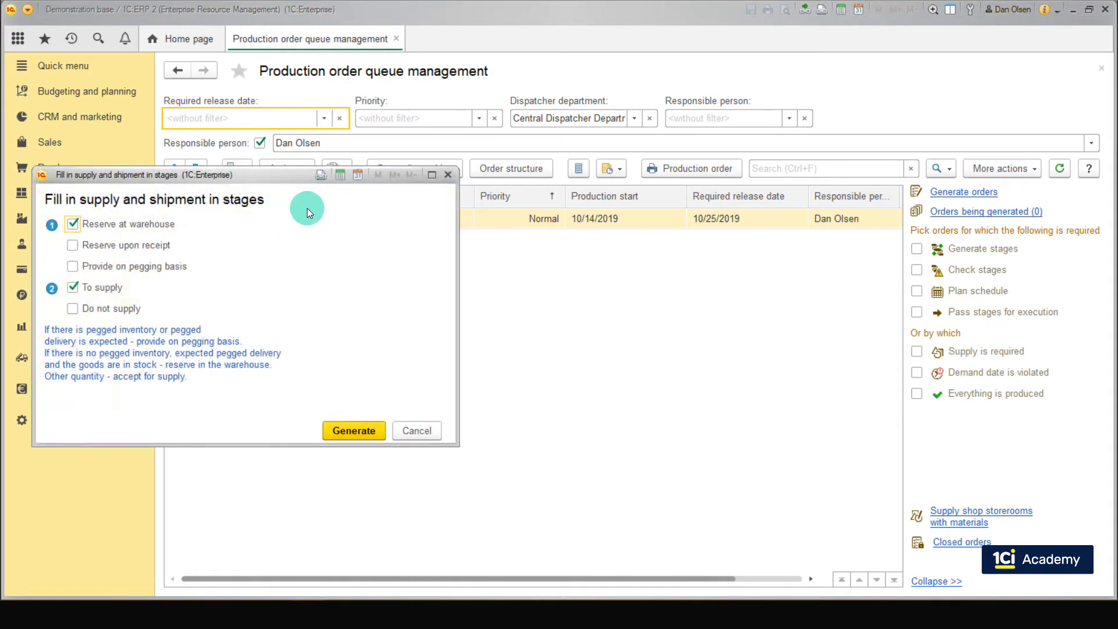
pyautogui.click(349, 429)
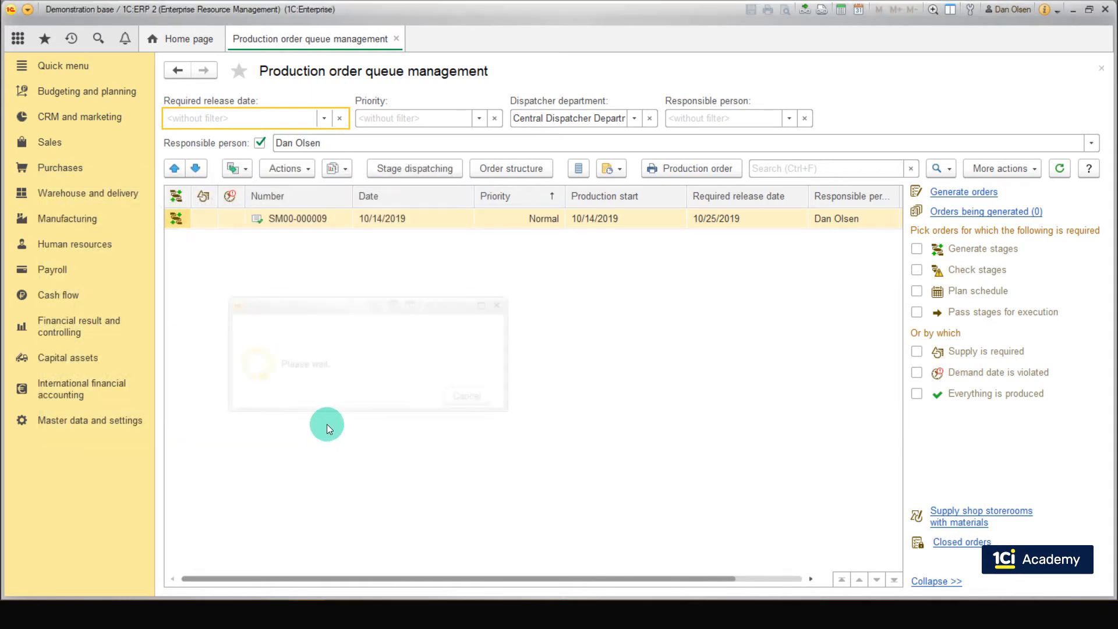
# Open the order's Manufacture Roller Skates stage through stage dispatching and set Installers as the assignee of its Assembly work
pyautogui.click(371, 217)
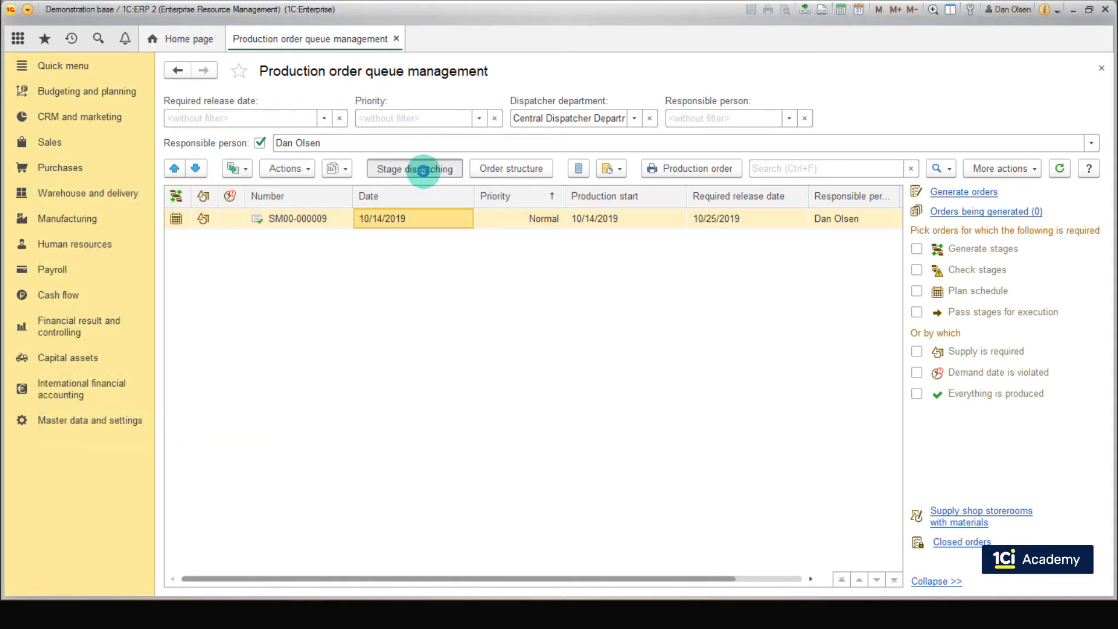
pyautogui.click(423, 169)
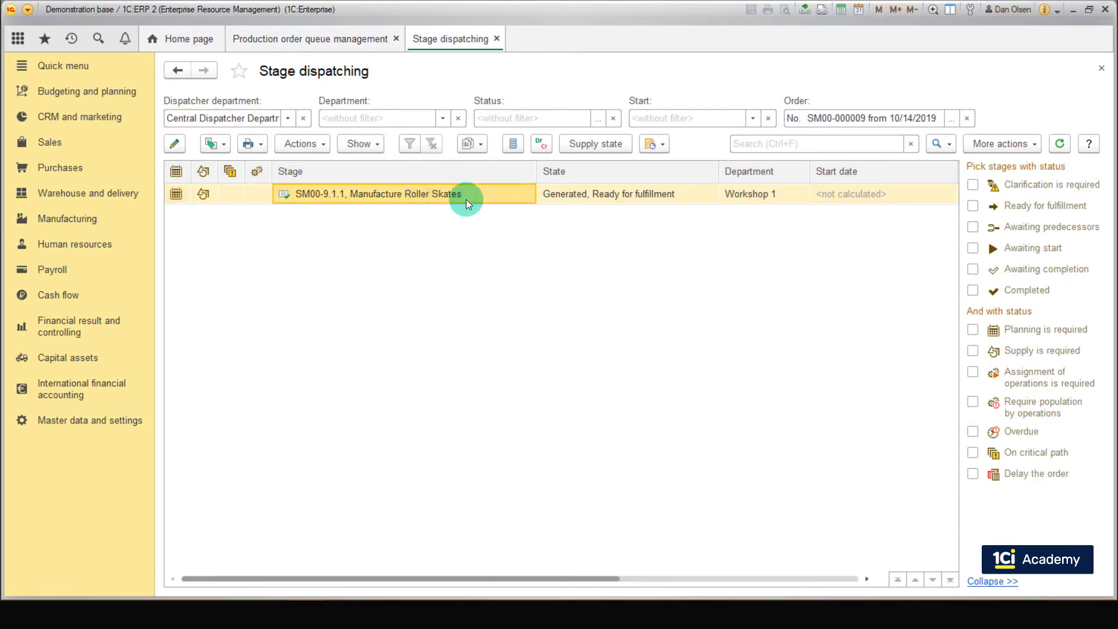
pyautogui.doubleClick(466, 200)
pyautogui.click(387, 184)
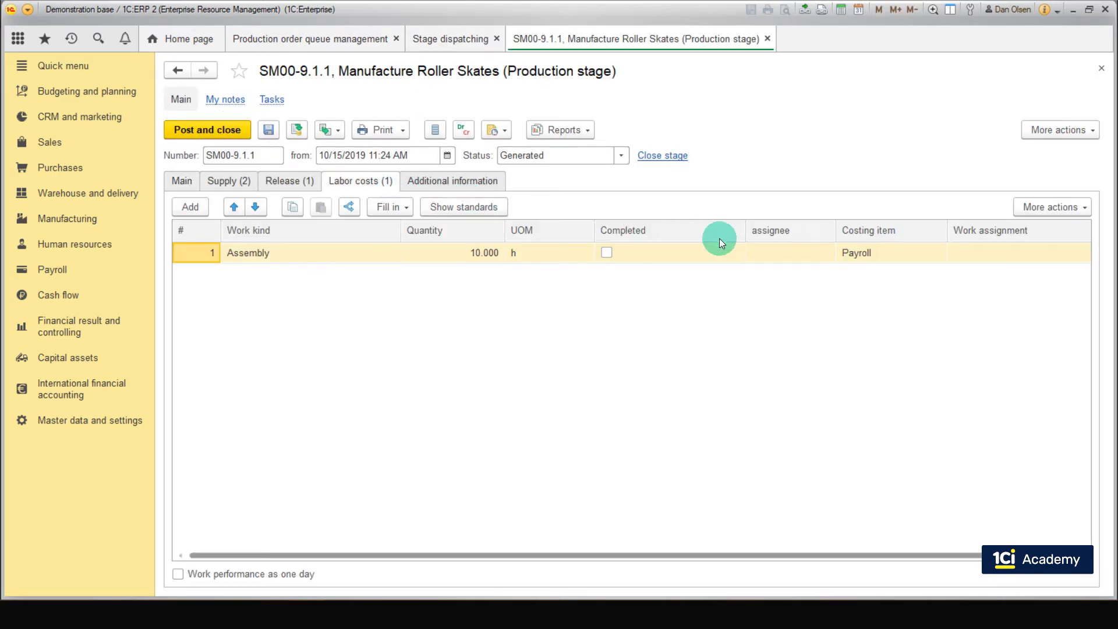
pyautogui.click(767, 250)
pyautogui.click(781, 279)
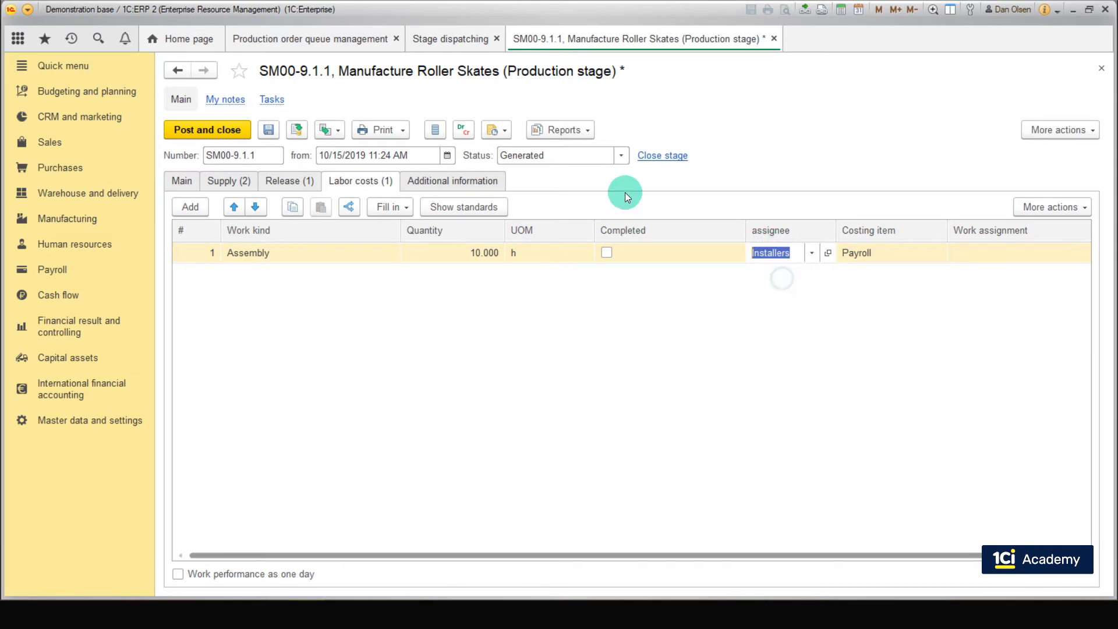
# Set the production stage's status to Completed and try to post and close it
pyautogui.click(622, 156)
pyautogui.click(550, 263)
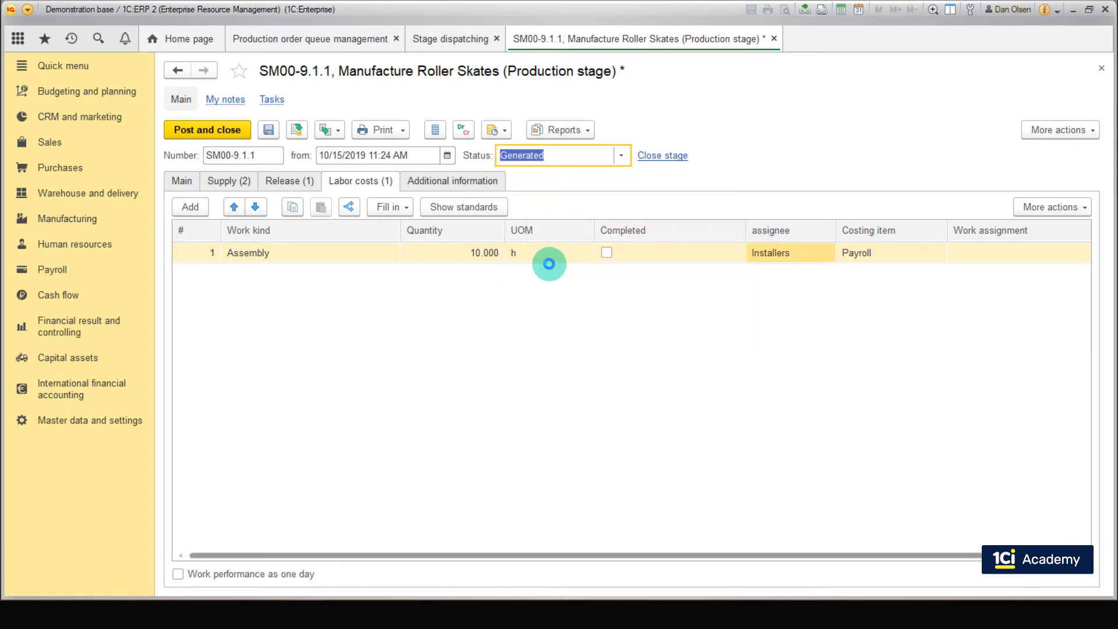
pyautogui.click(242, 131)
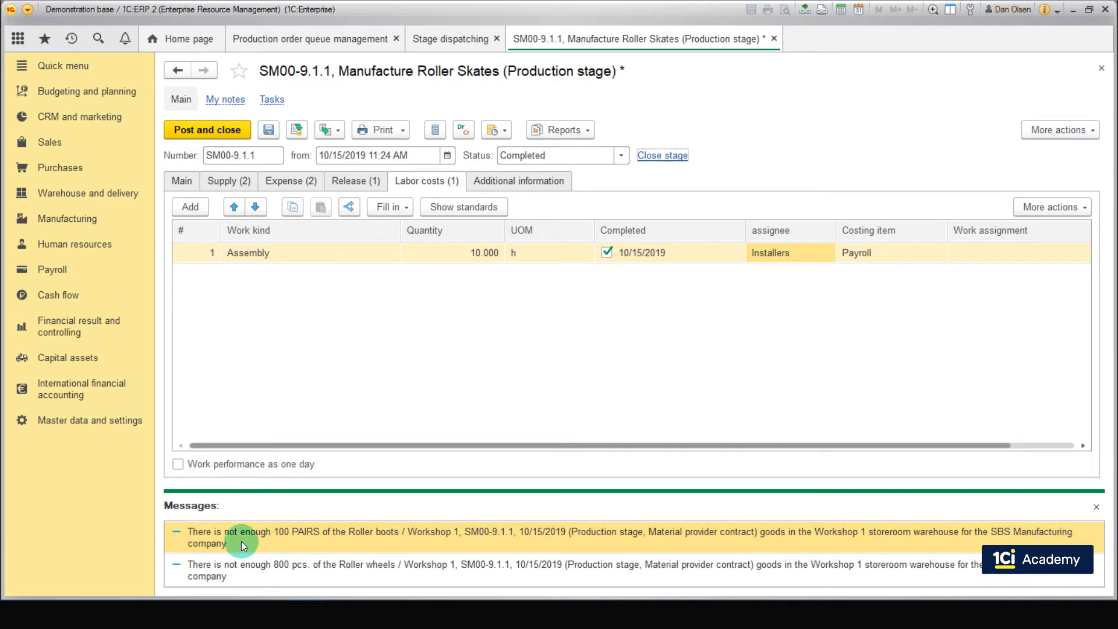
# Open the DN Sport material provider order dated 10/14/2019 and show its materials for production
pyautogui.click(57, 144)
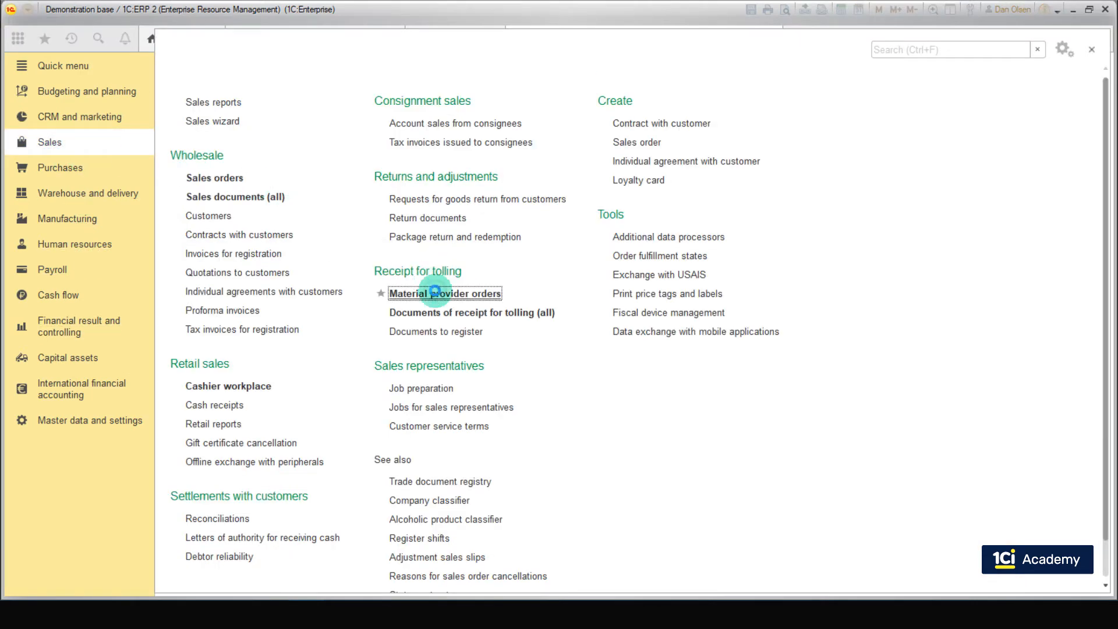
pyautogui.click(428, 293)
pyautogui.click(423, 222)
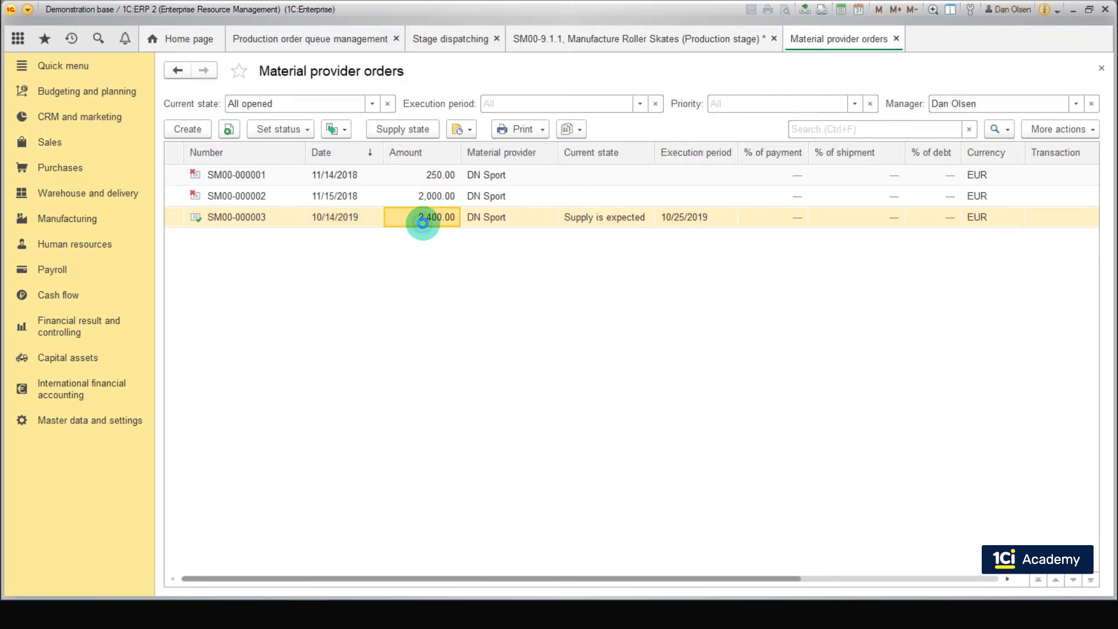
pyautogui.doubleClick(423, 222)
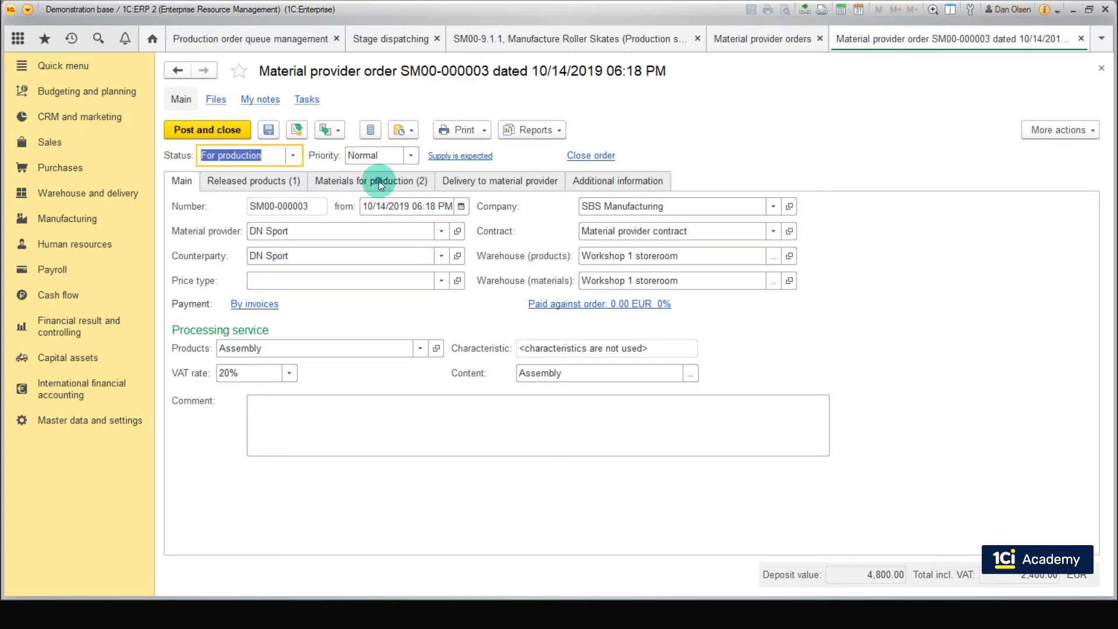
pyautogui.click(379, 185)
# Change the assignment of Roller boots and Roller wheels to the Workshop 1 production stage, and post and close the order
pyautogui.click(497, 275)
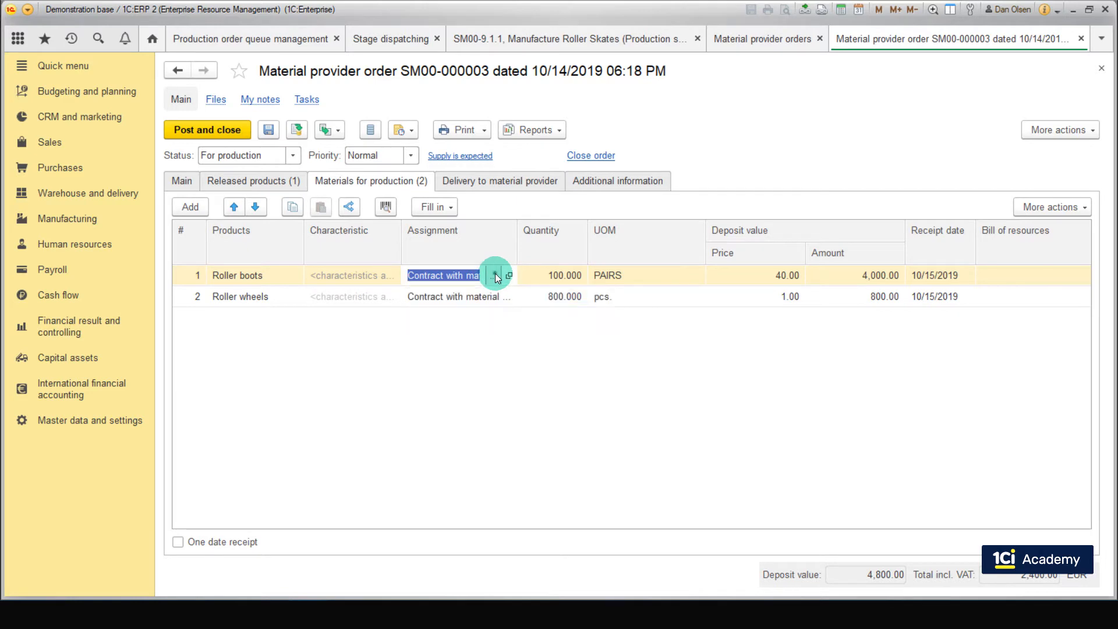
pyautogui.click(496, 275)
pyautogui.doubleClick(466, 199)
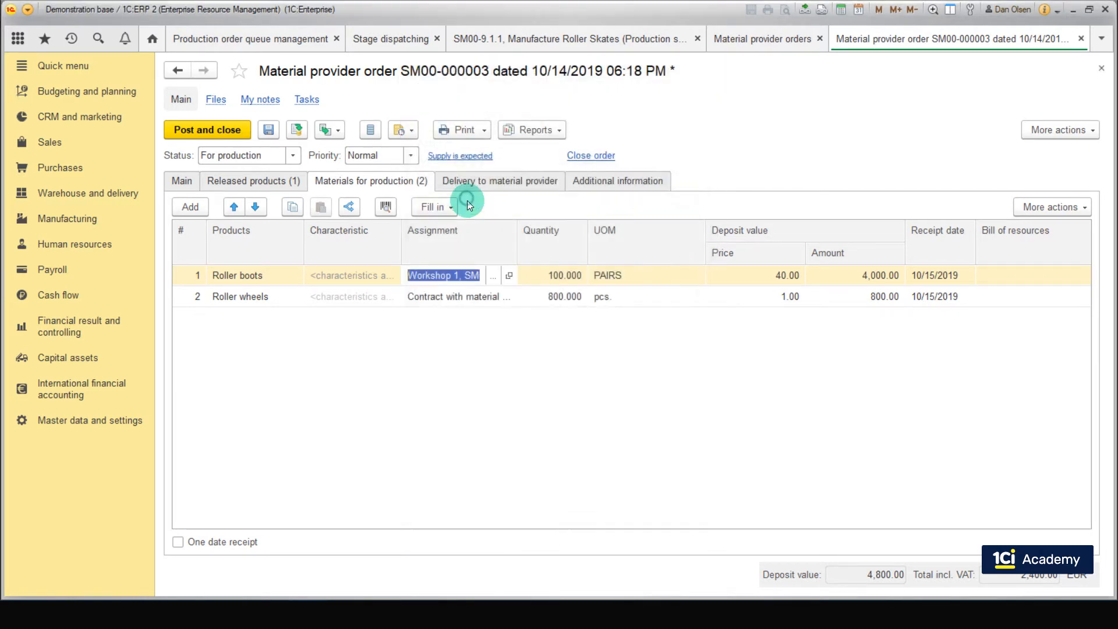
pyautogui.click(493, 297)
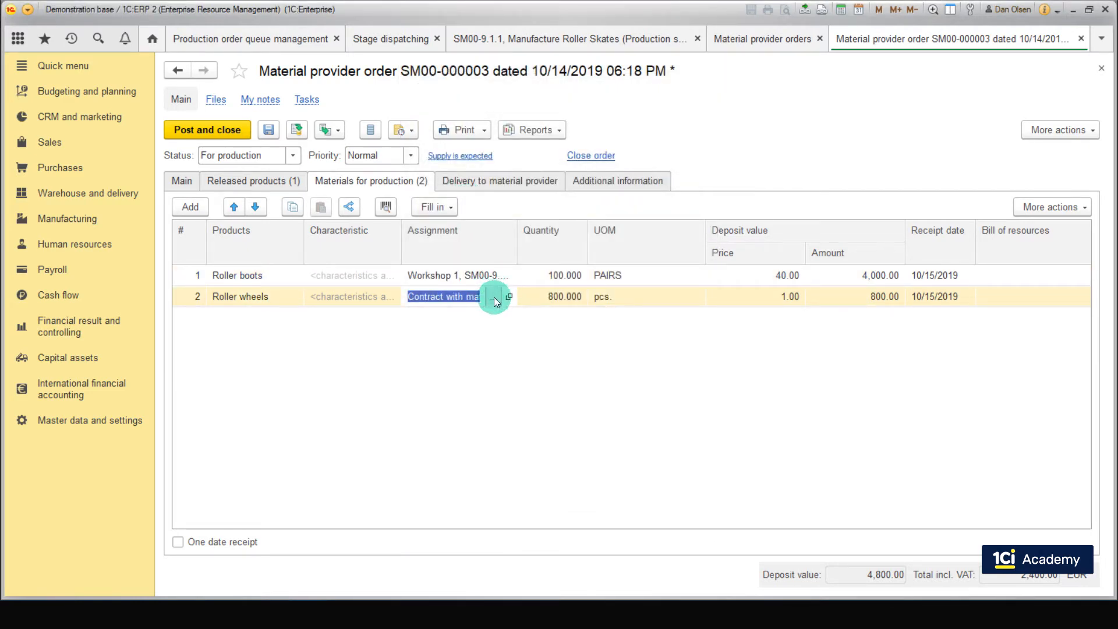
pyautogui.click(493, 297)
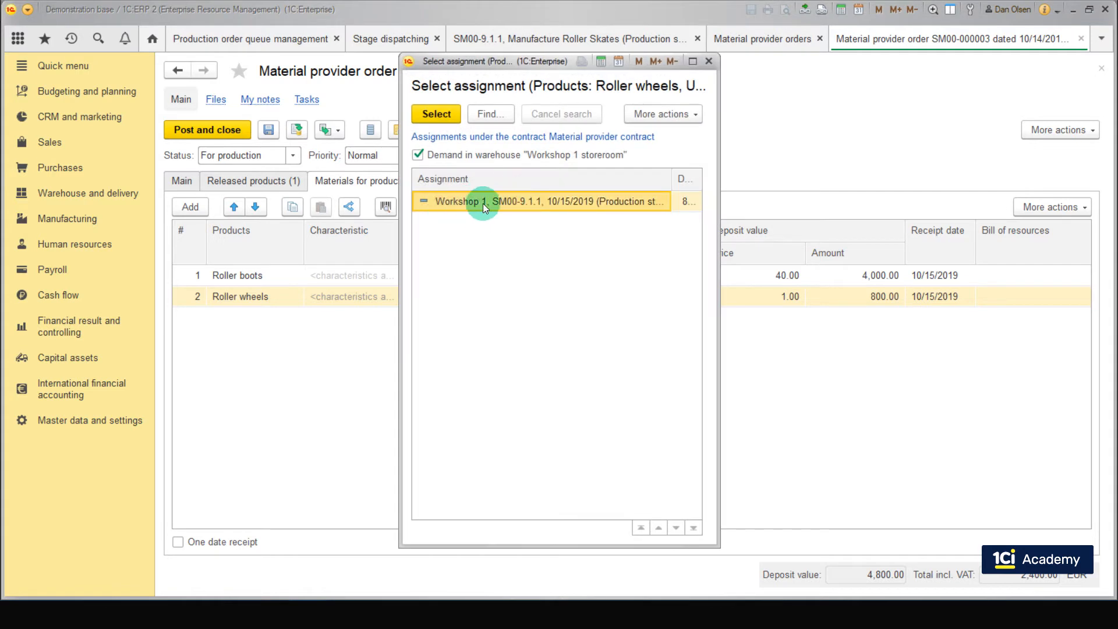
pyautogui.click(440, 115)
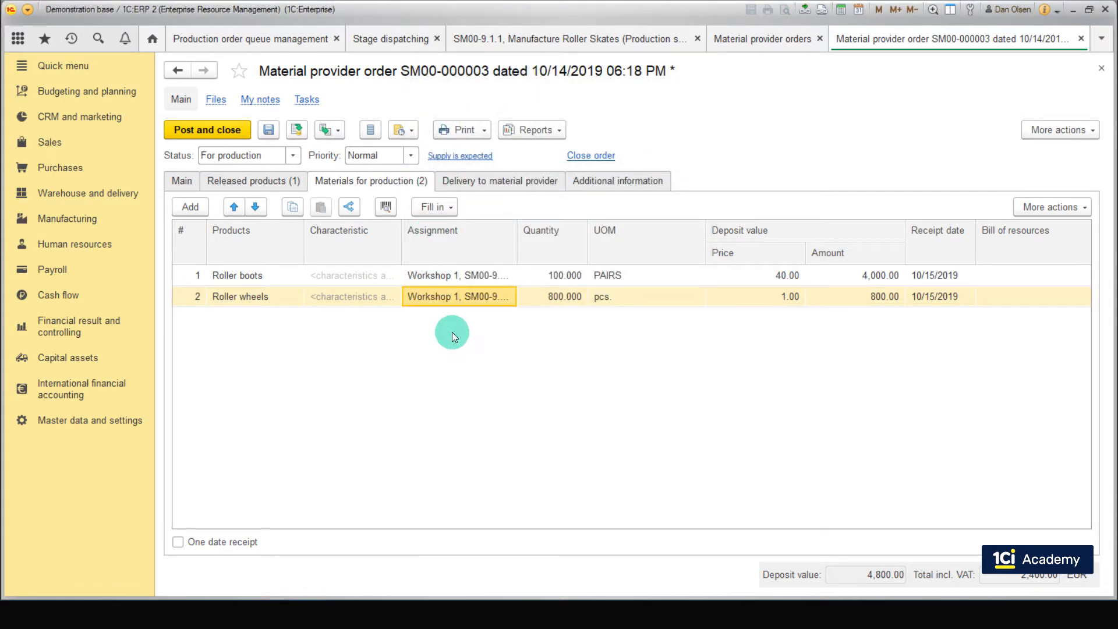
pyautogui.click(243, 134)
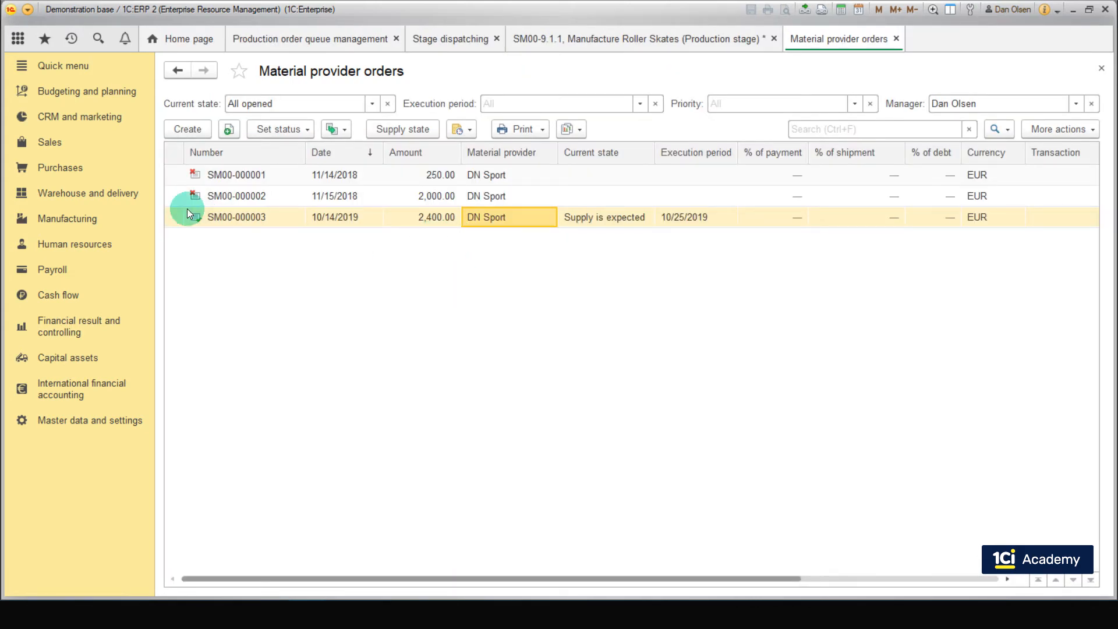
# In the tolling receipt documents, refill the materials of the 10/14/2019 06:30 PM supply with goods against its order, and post and close it
pyautogui.click(48, 144)
pyautogui.click(488, 313)
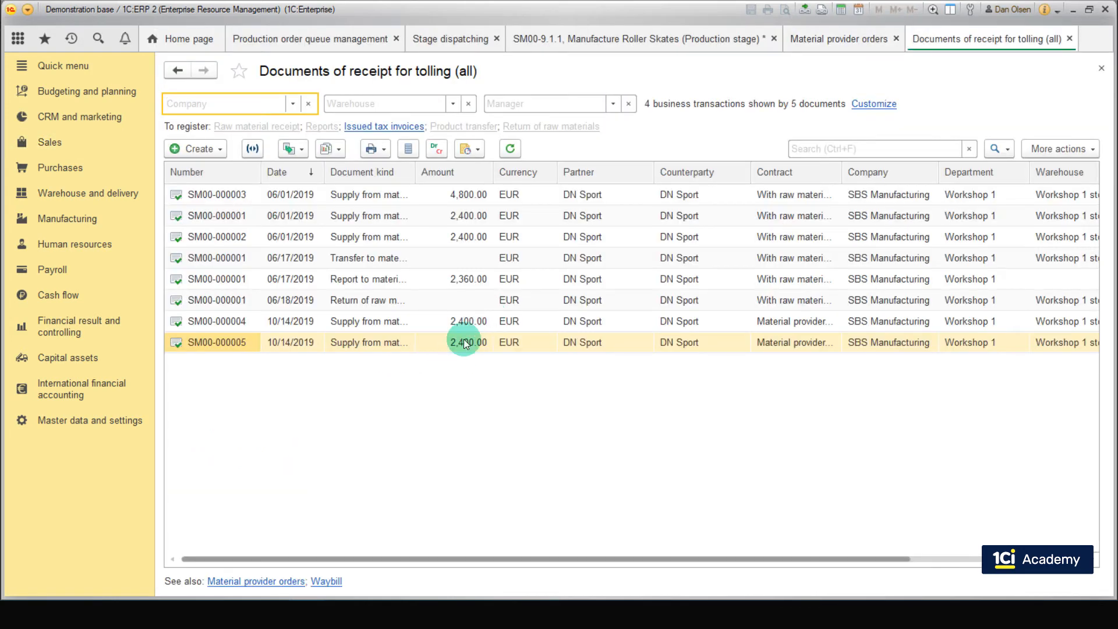
pyautogui.doubleClick(466, 321)
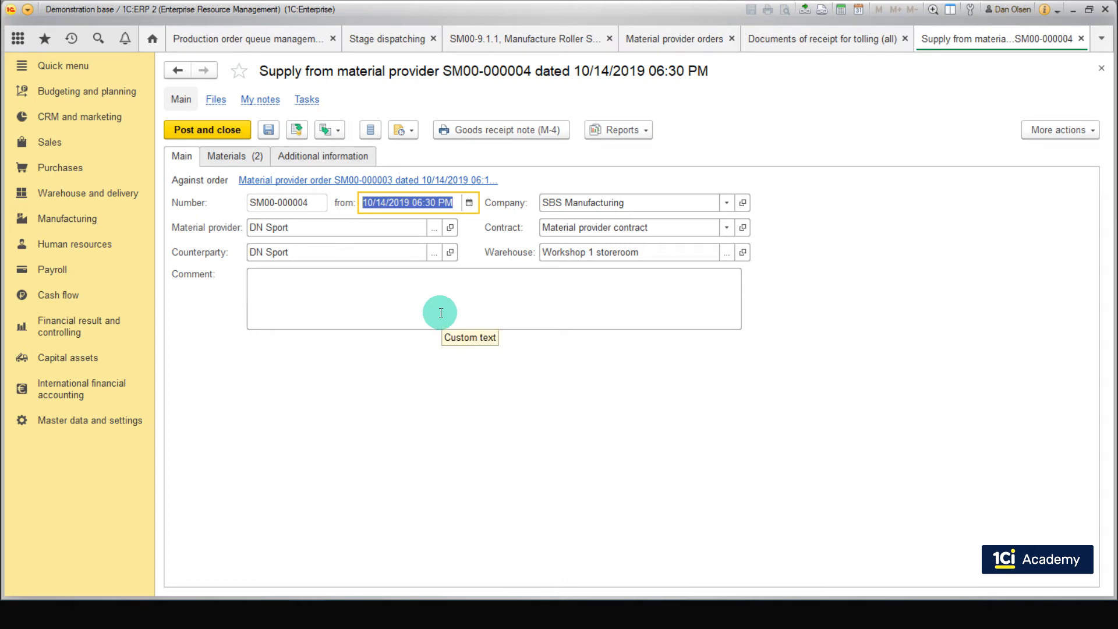
pyautogui.click(237, 162)
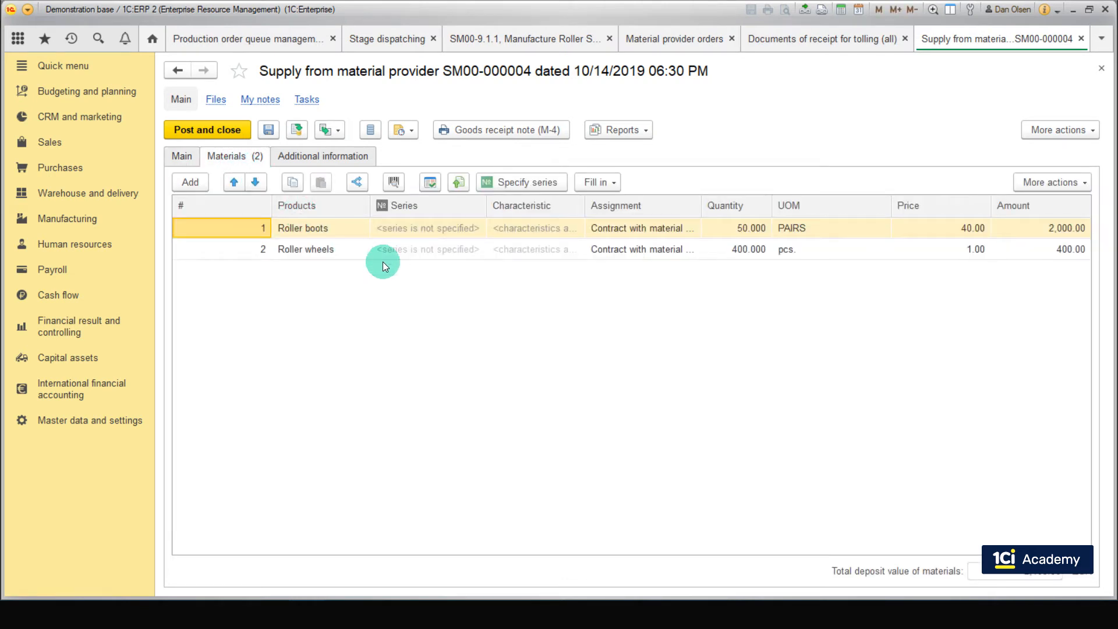
pyautogui.click(590, 179)
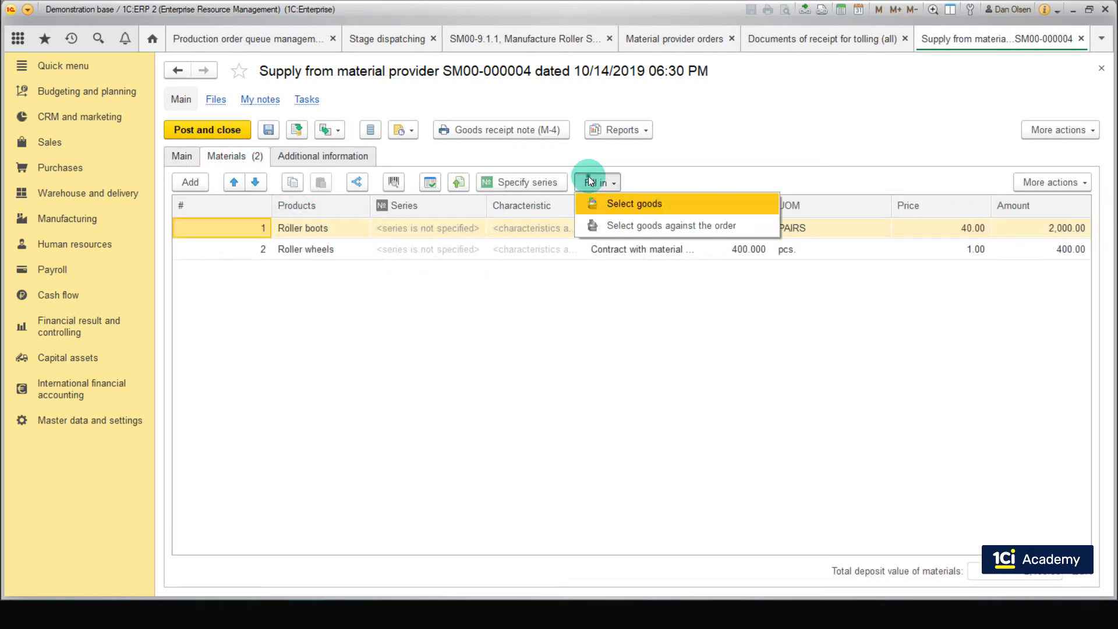
pyautogui.click(634, 225)
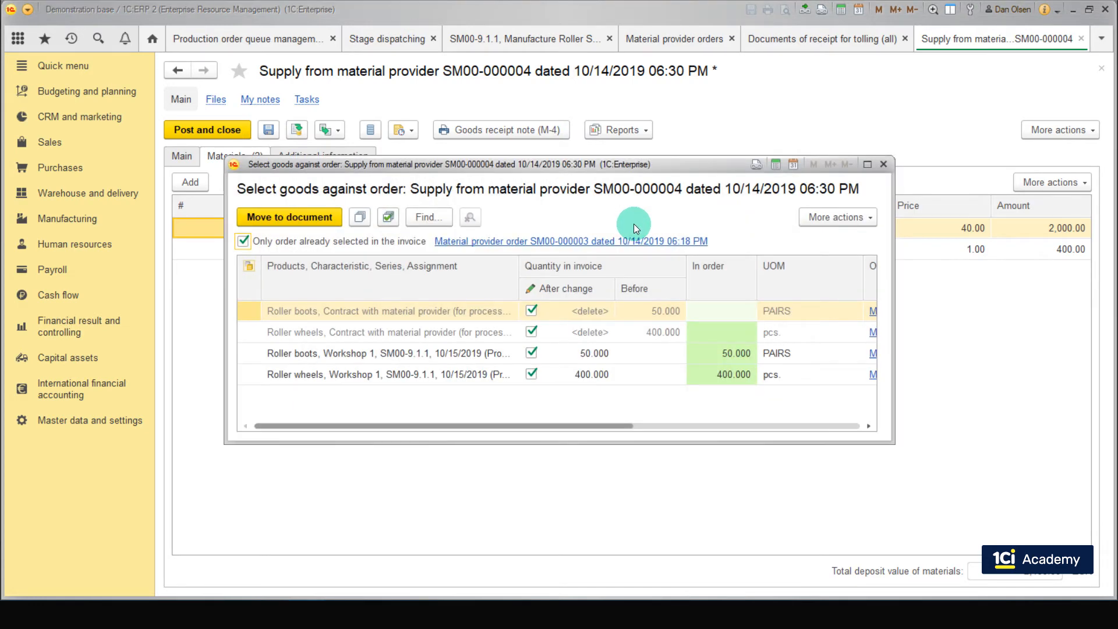
pyautogui.click(328, 221)
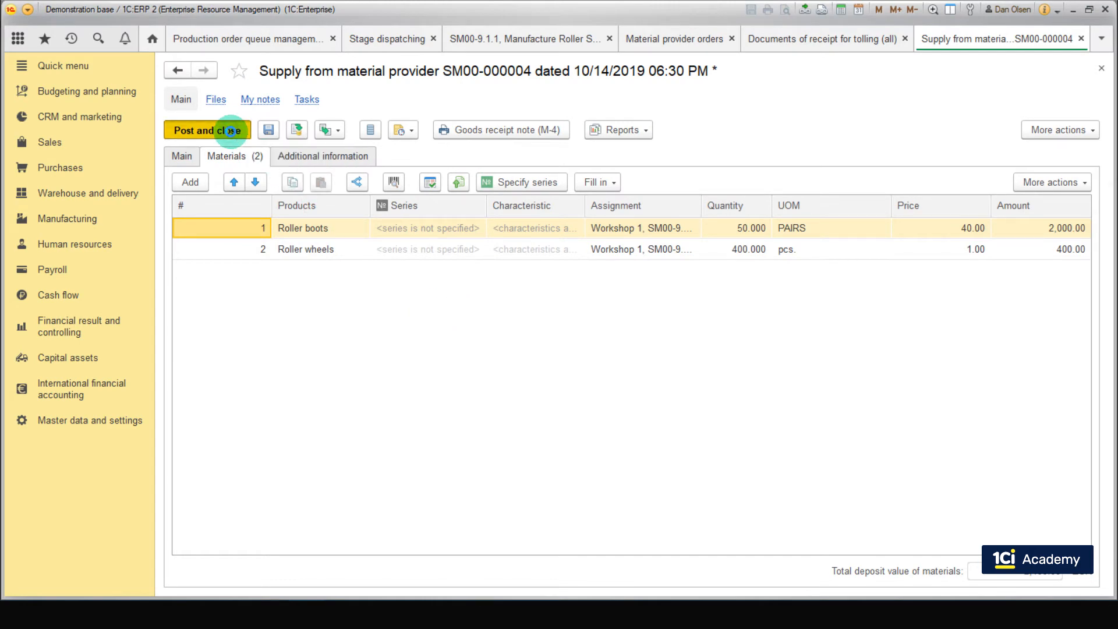
pyautogui.click(231, 132)
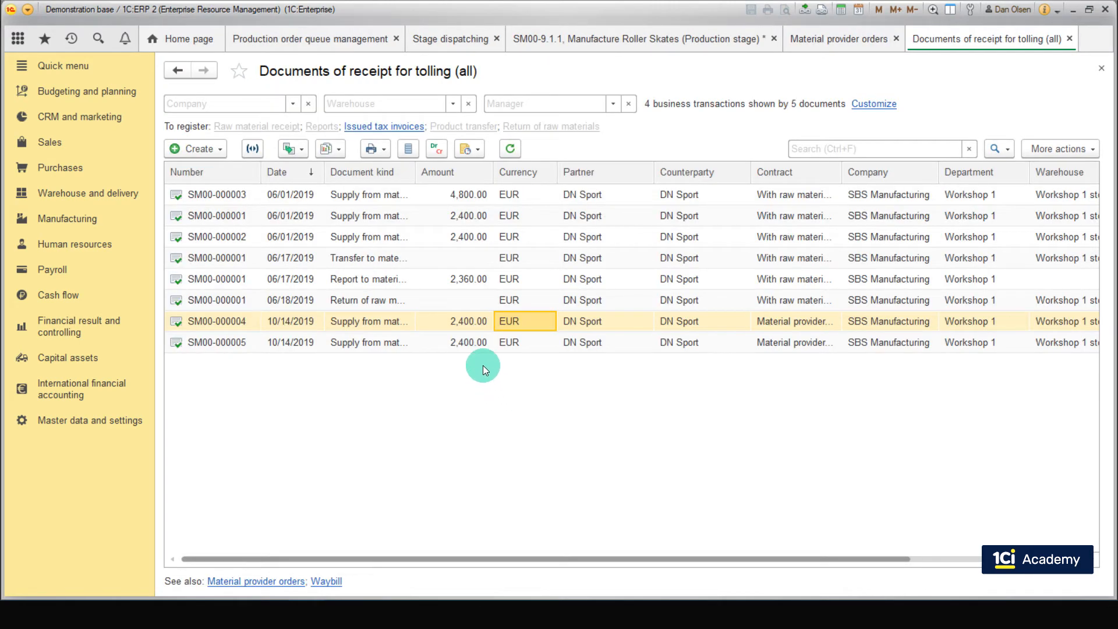
# Refill the materials of the 10/14/2019 06:41 PM supply from DN Sport with goods against its order, and post and close it
pyautogui.click(476, 350)
pyautogui.doubleClick(476, 349)
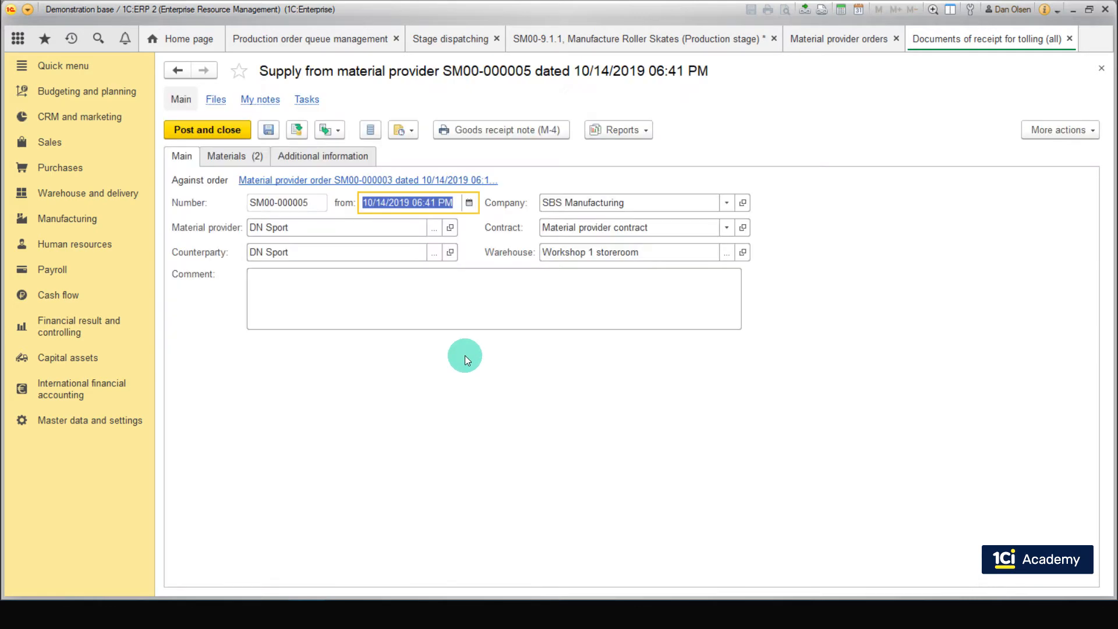
pyautogui.click(258, 166)
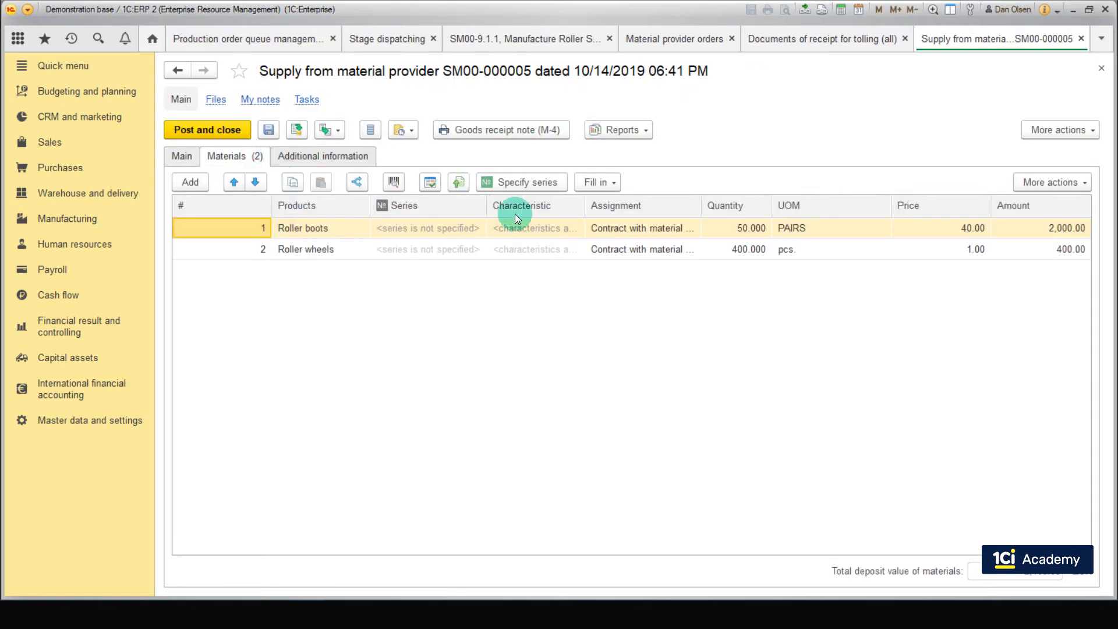
pyautogui.click(595, 182)
pyautogui.click(597, 222)
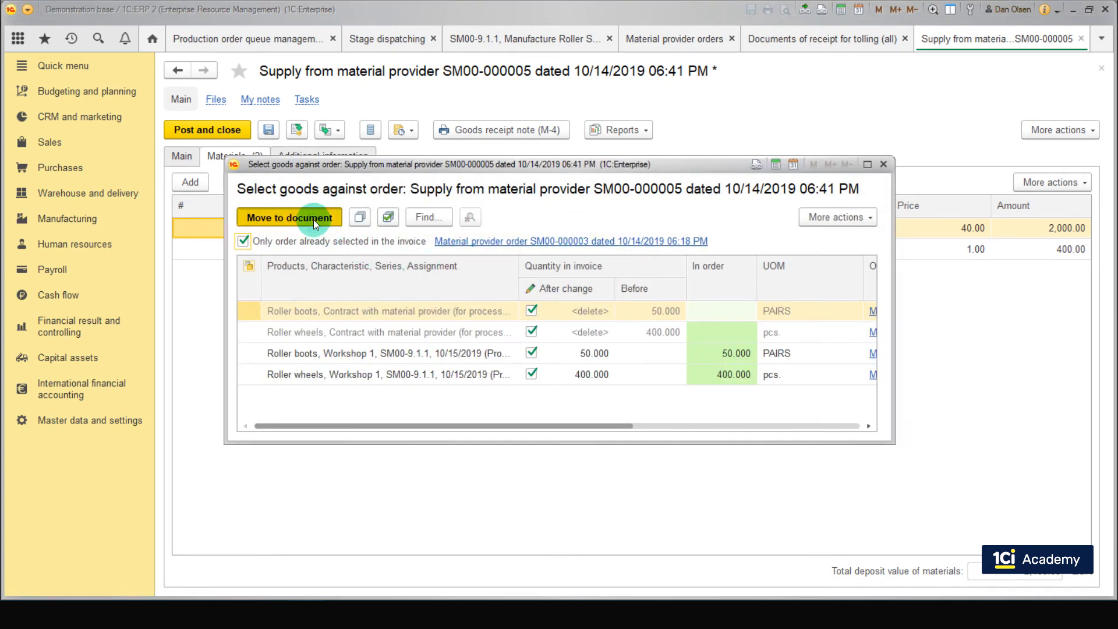
pyautogui.click(315, 220)
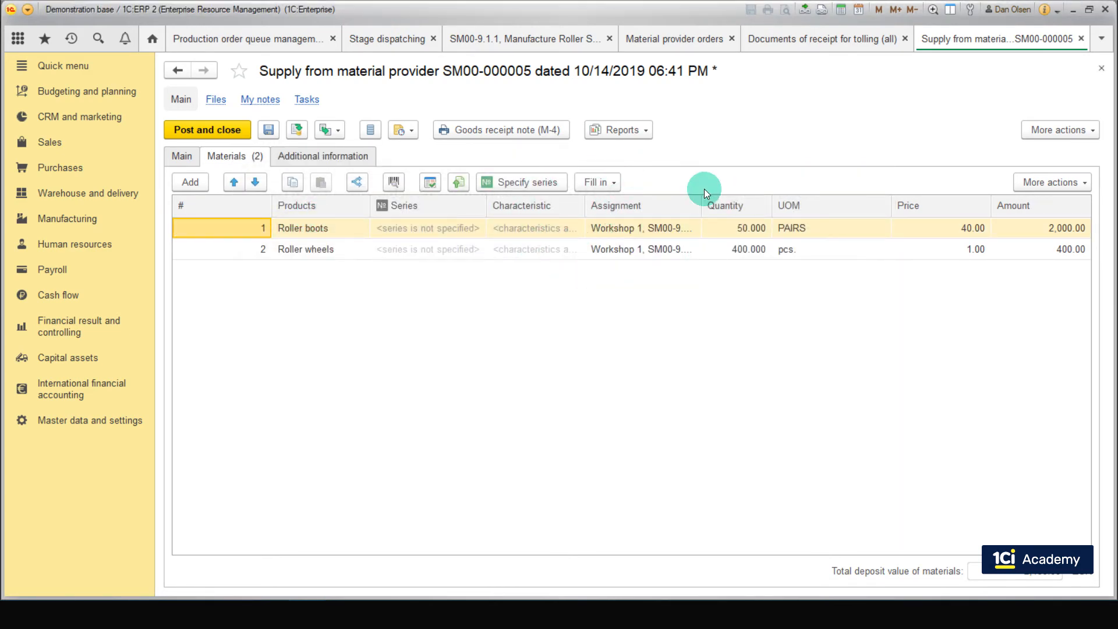
pyautogui.click(233, 130)
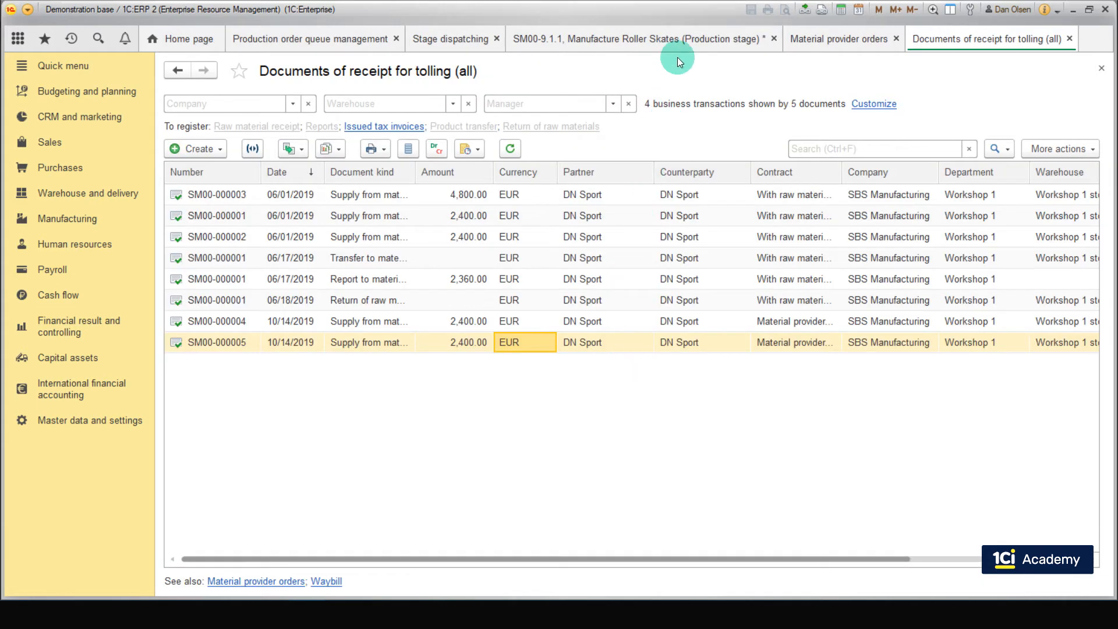
# Return to the completed Manufacture Roller Skates production stage, dismiss its messages, and post and close it
pyautogui.click(673, 45)
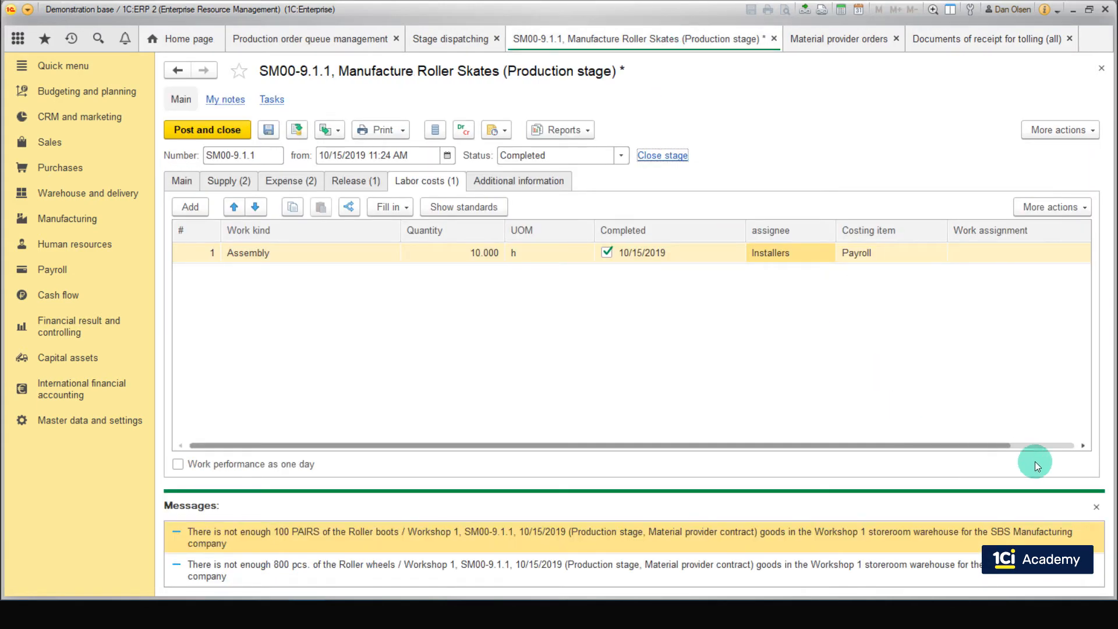
pyautogui.click(1096, 506)
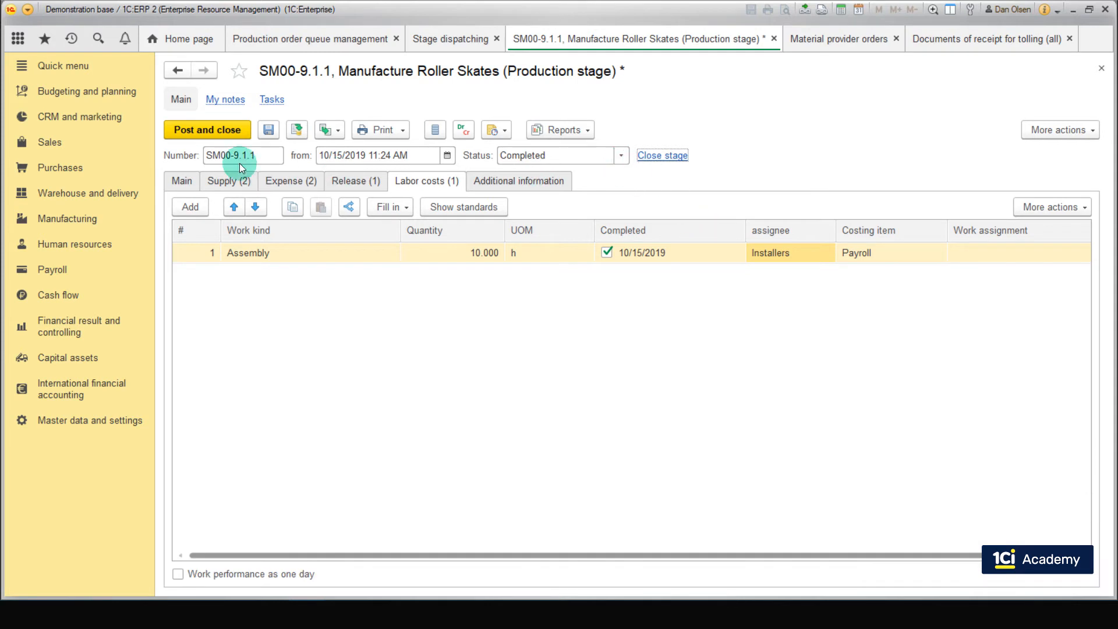
pyautogui.click(192, 131)
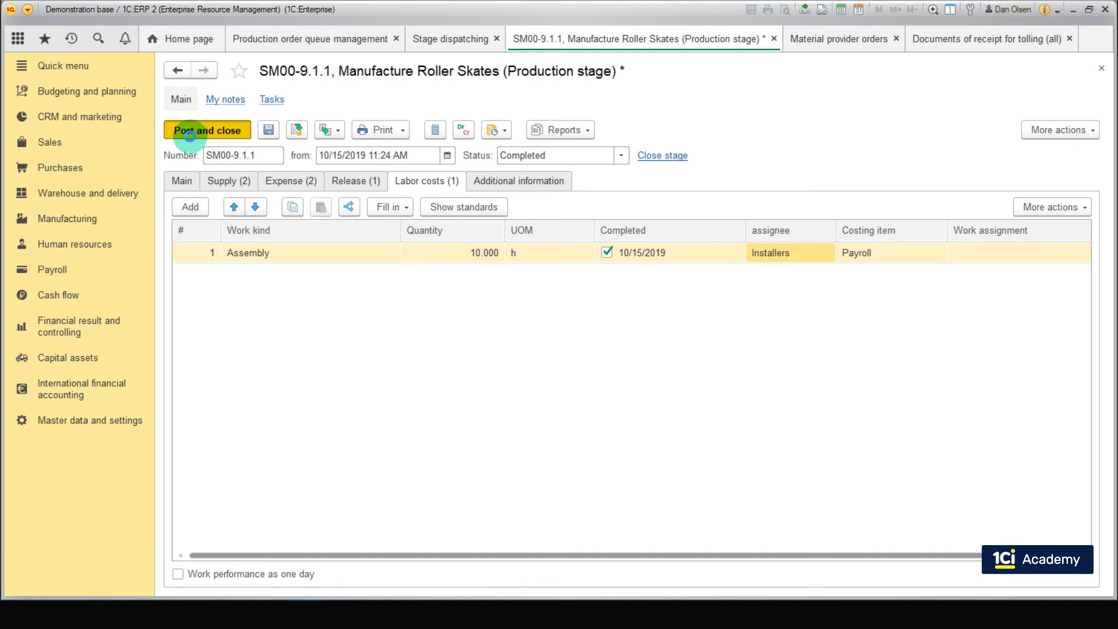
pyautogui.click(190, 135)
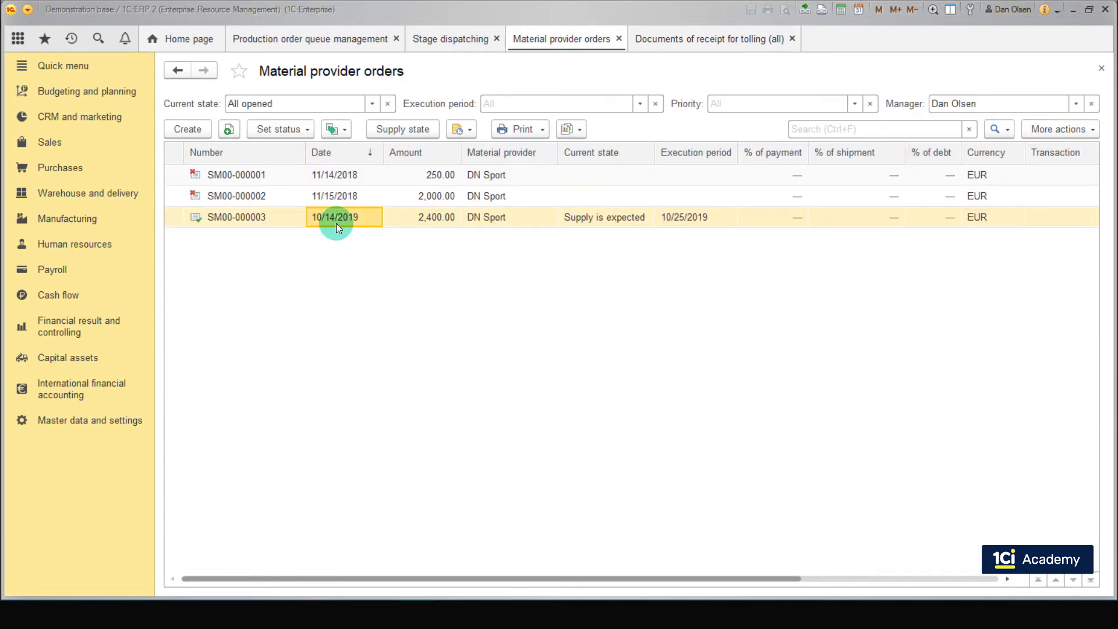
# Set the status of the DN Sport material provider order dated 10/14/2019 to For shipment and post the order
pyautogui.click(331, 228)
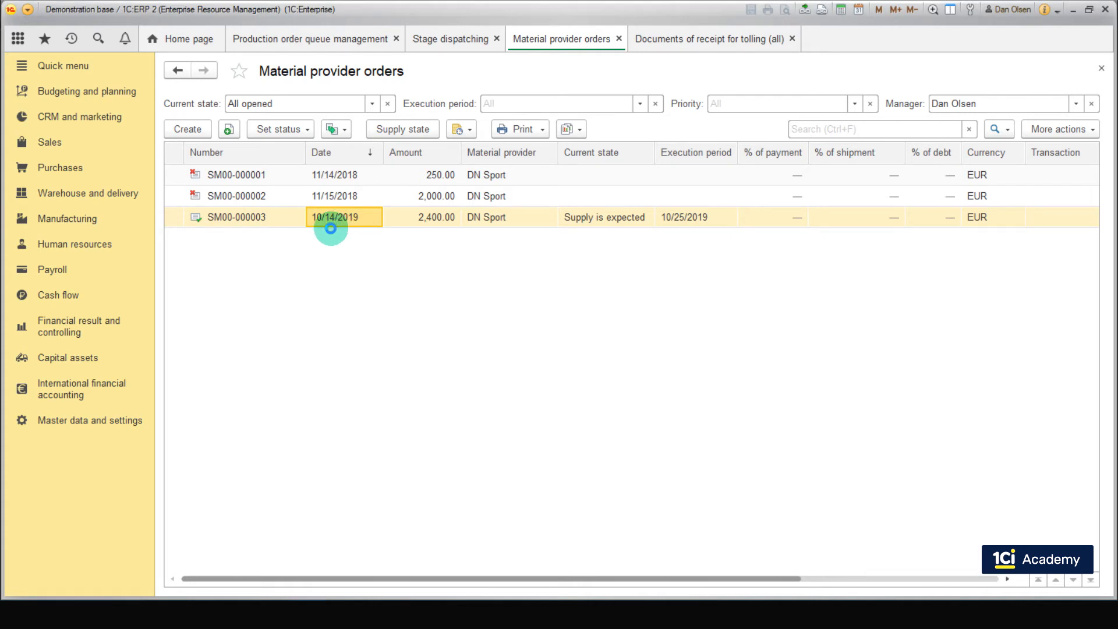
pyautogui.doubleClick(330, 228)
pyautogui.click(295, 156)
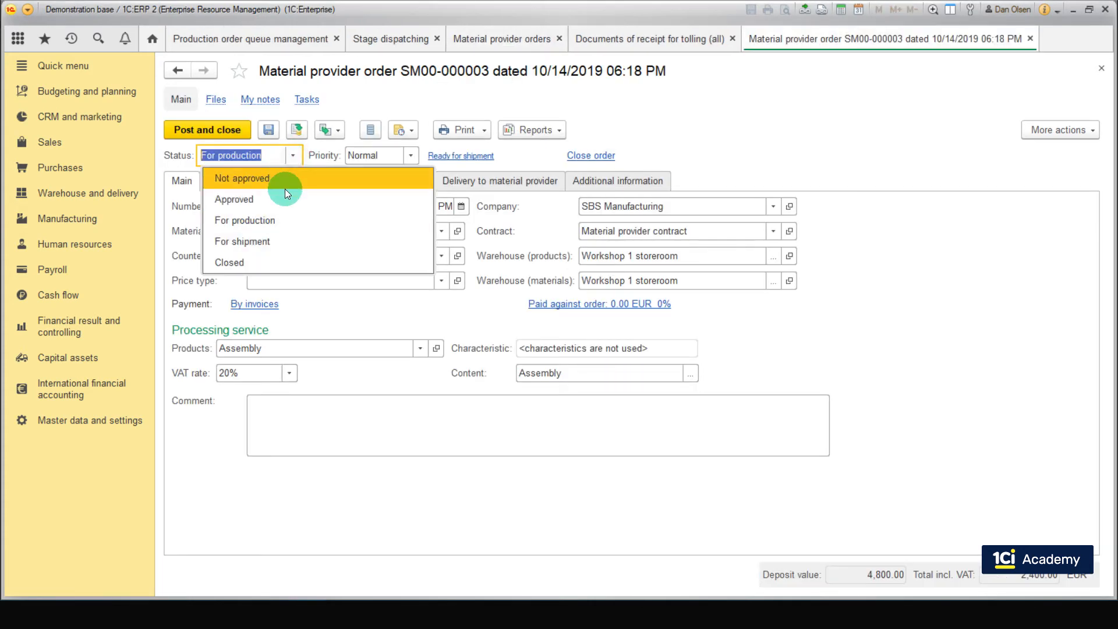
pyautogui.click(282, 239)
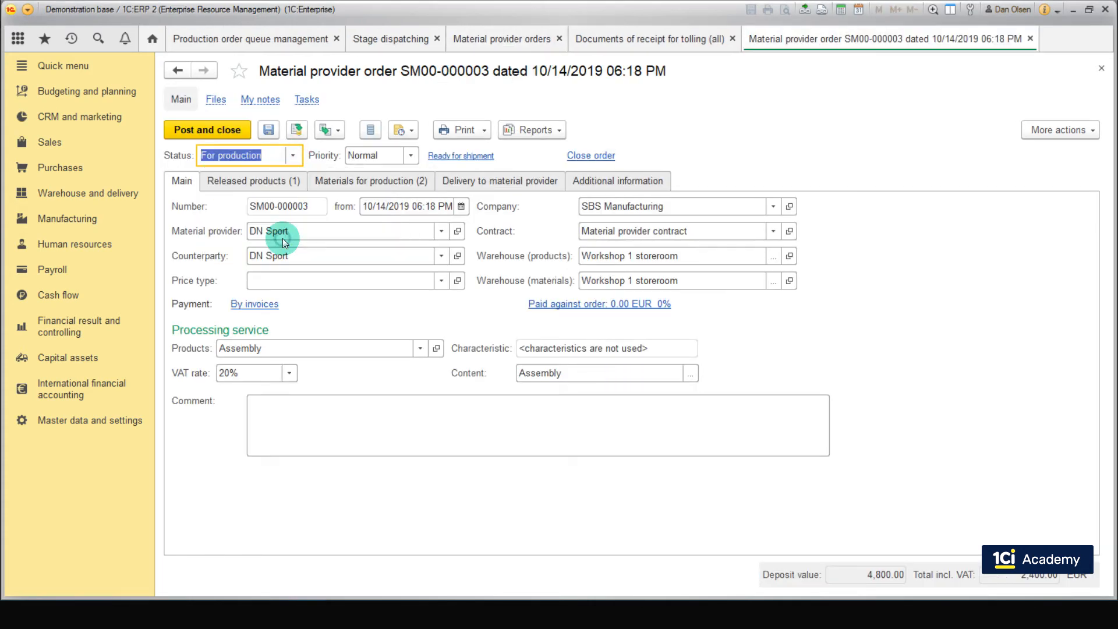
pyautogui.click(297, 130)
# Set the action of the released Roller skates to Ship on pegging basis, and post and close the material provider order
pyautogui.click(265, 188)
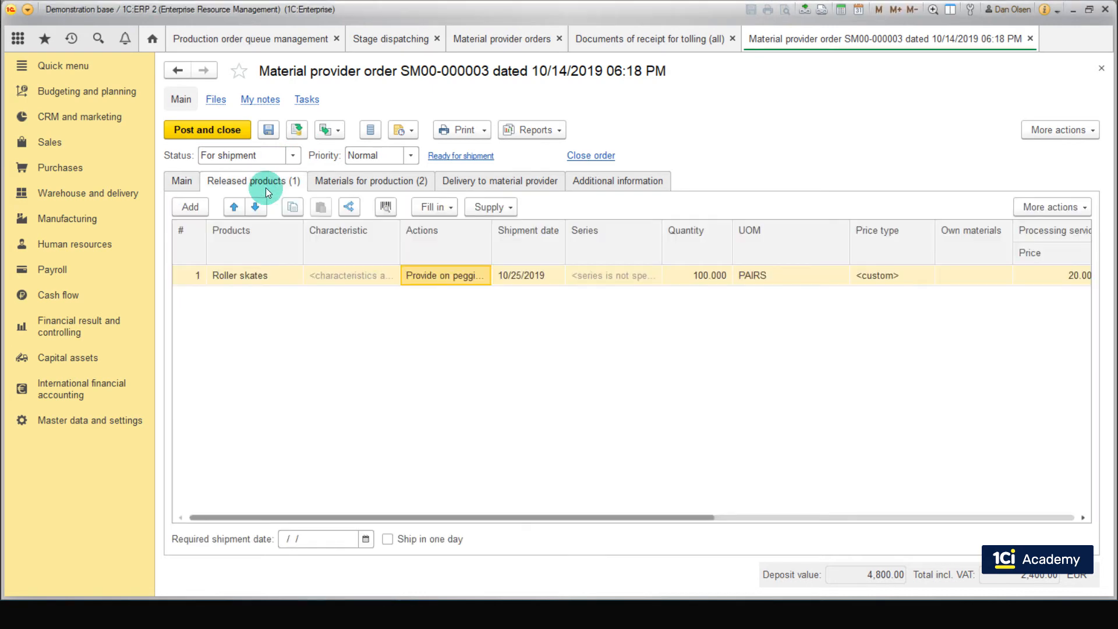
pyautogui.click(421, 279)
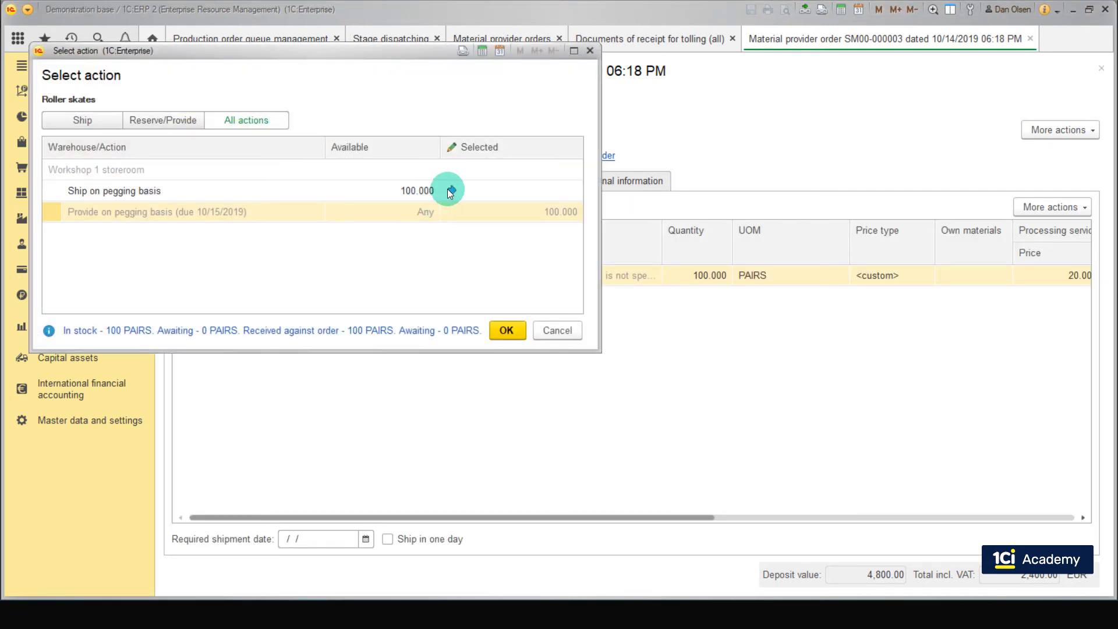
pyautogui.click(450, 193)
pyautogui.click(504, 326)
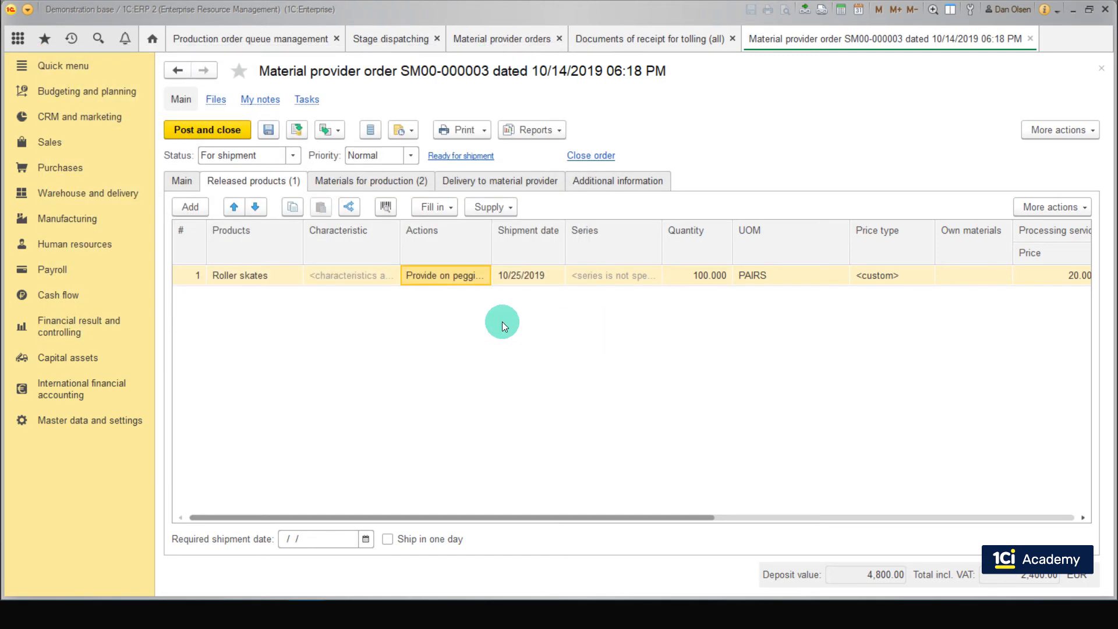
pyautogui.click(222, 130)
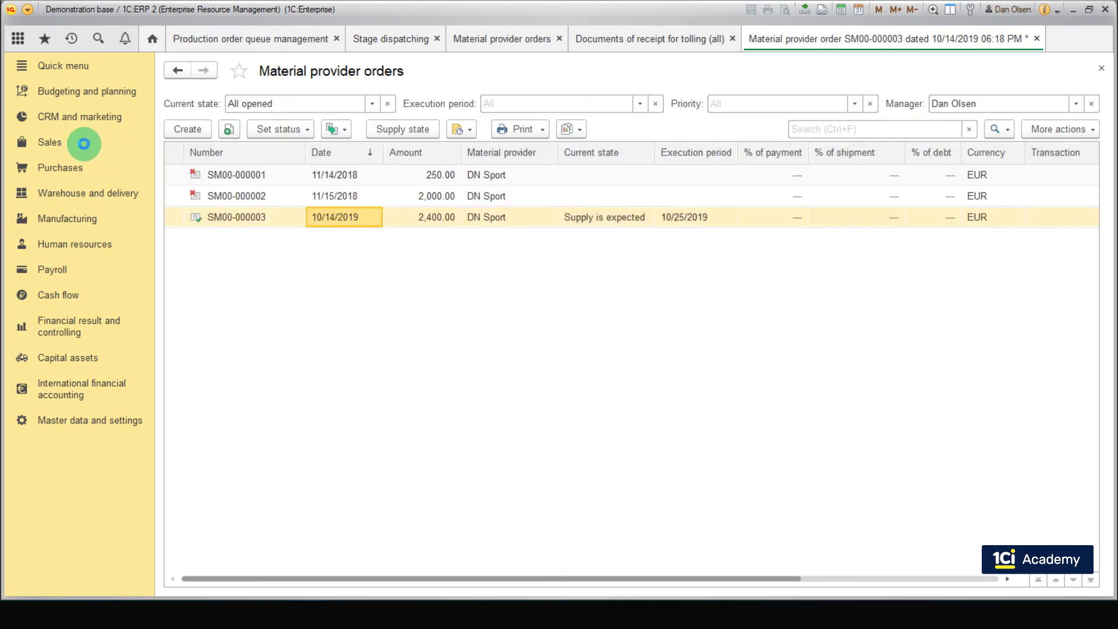
# Register the pending product transfer to DN Sport by order from the tolling documents to register, and post and close the transfer
pyautogui.click(70, 142)
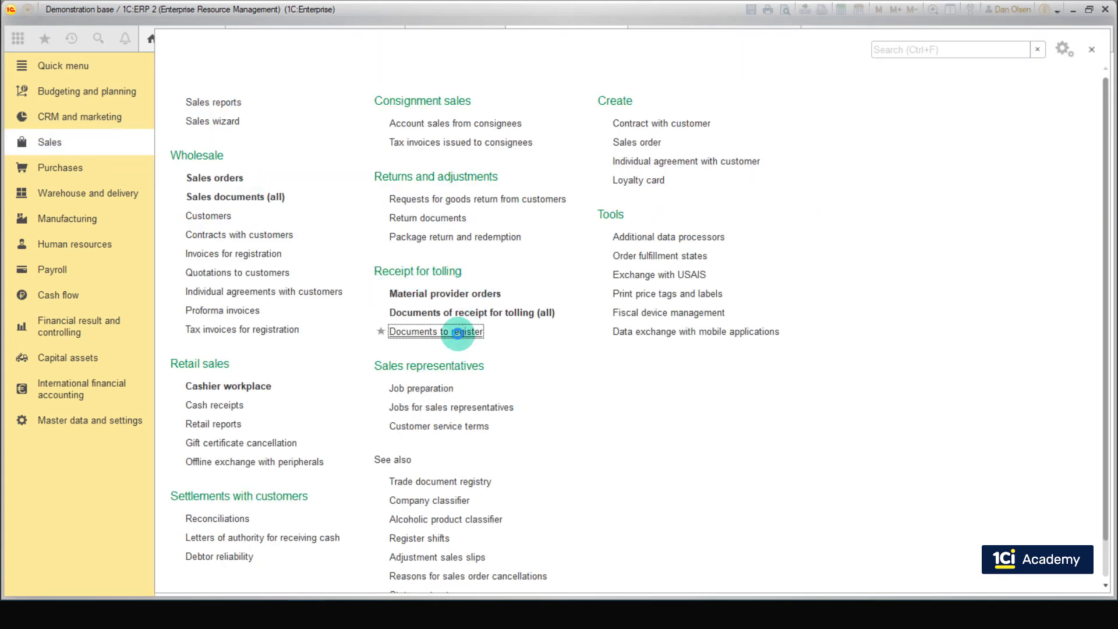
pyautogui.click(458, 332)
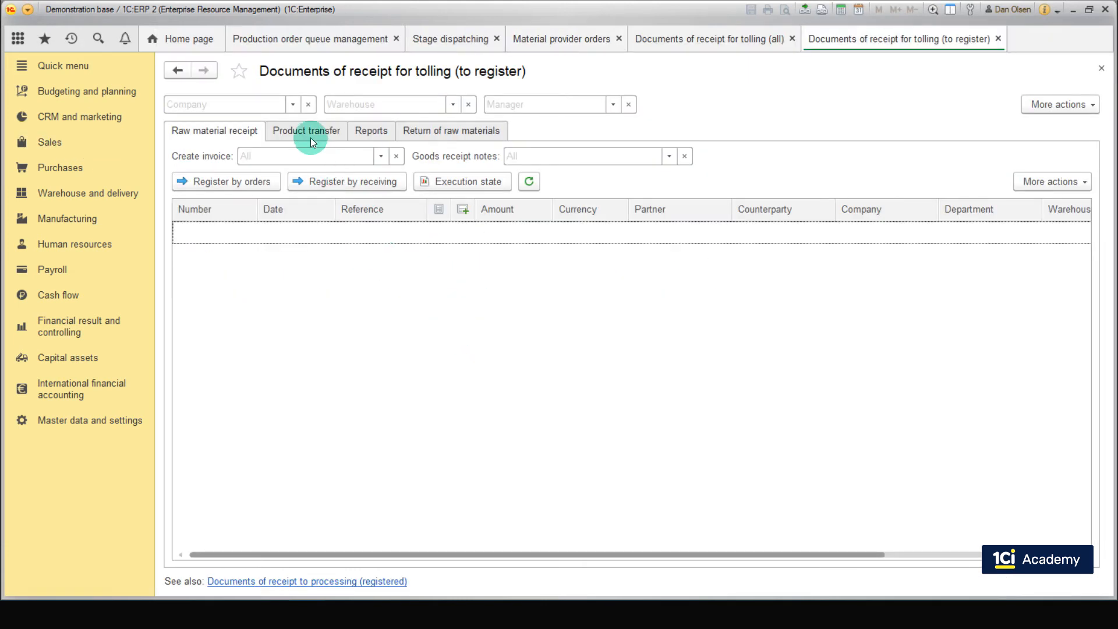
pyautogui.click(309, 135)
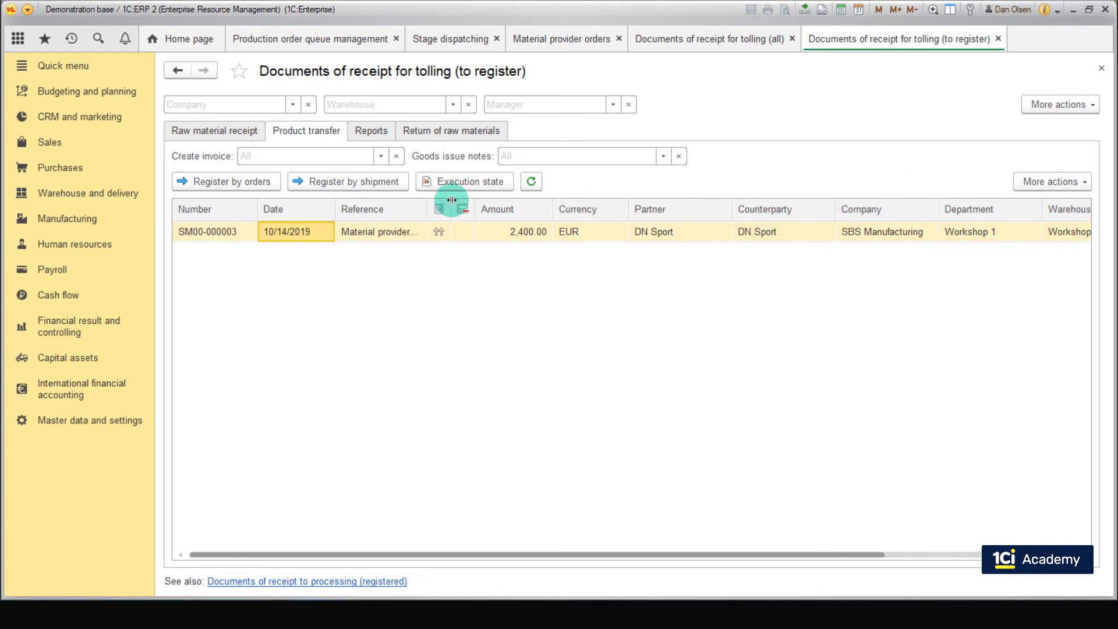
pyautogui.click(232, 177)
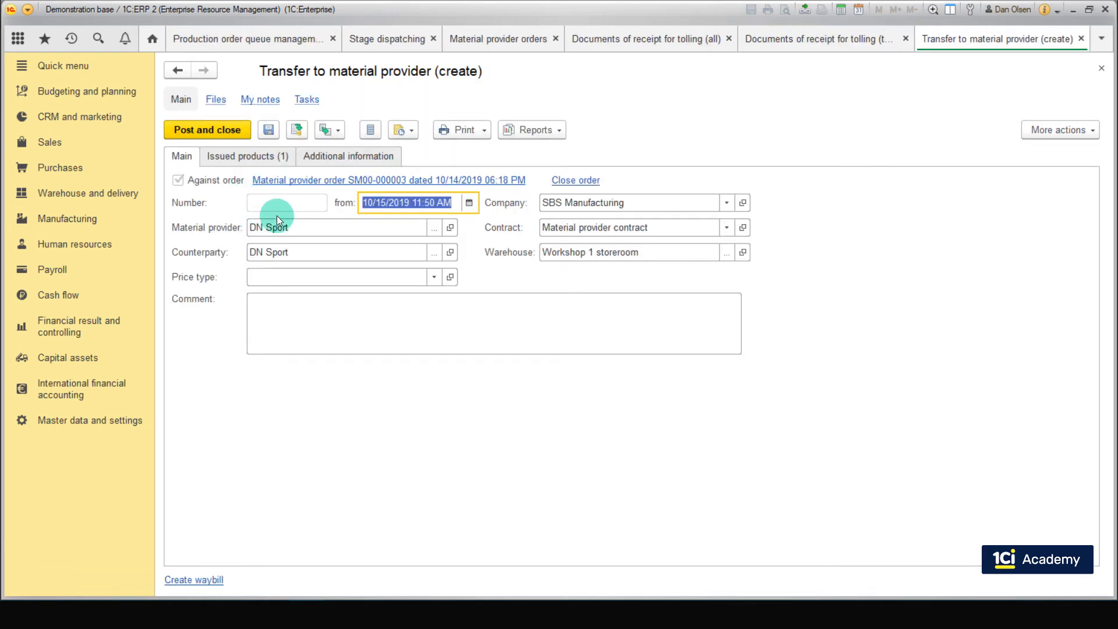
pyautogui.click(229, 129)
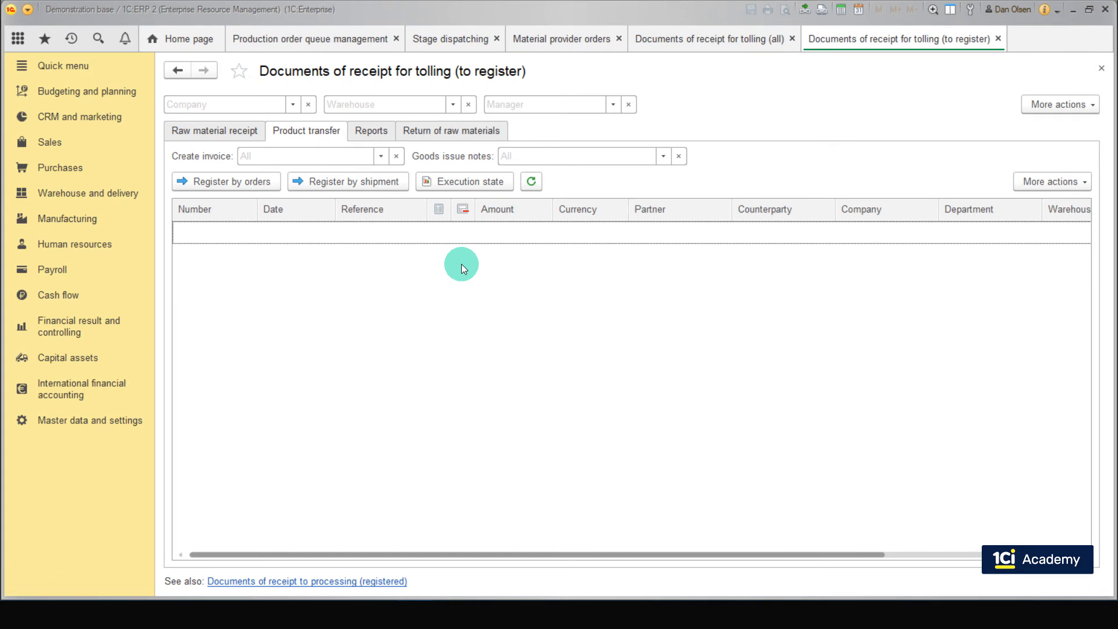
# Register the pending report to material provider DN Sport, check its issued products, and post and close it
pyautogui.click(390, 138)
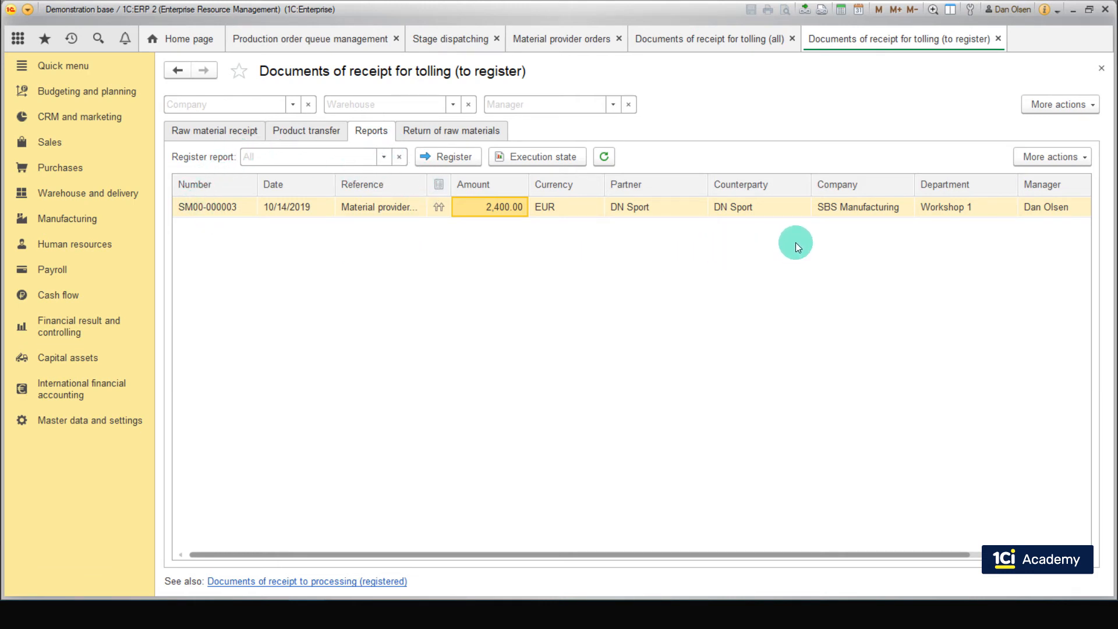
pyautogui.click(464, 156)
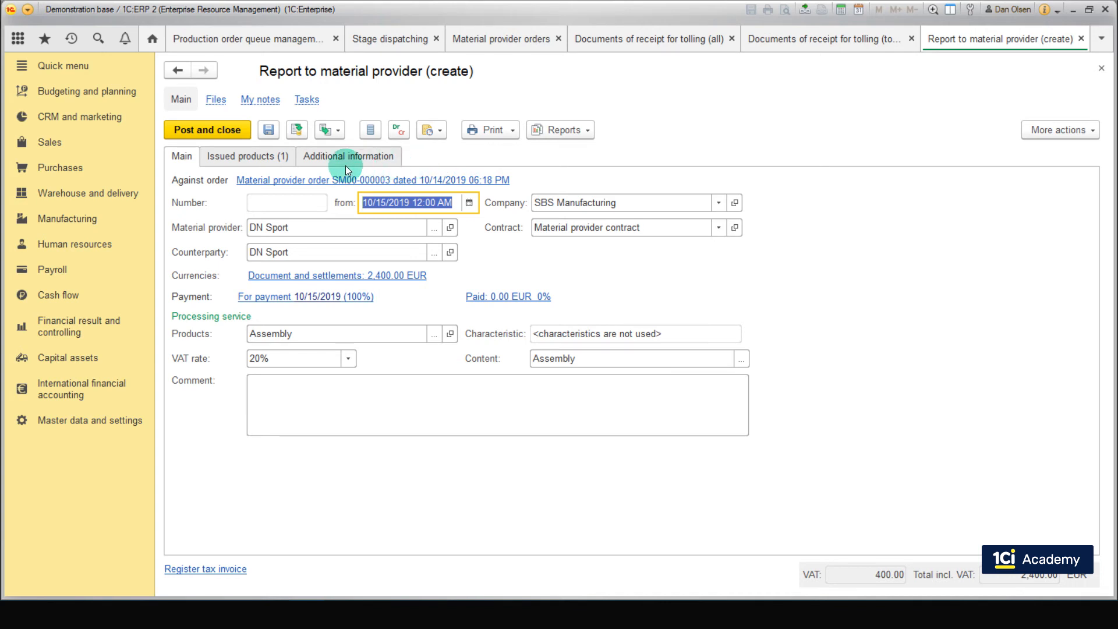
pyautogui.click(260, 157)
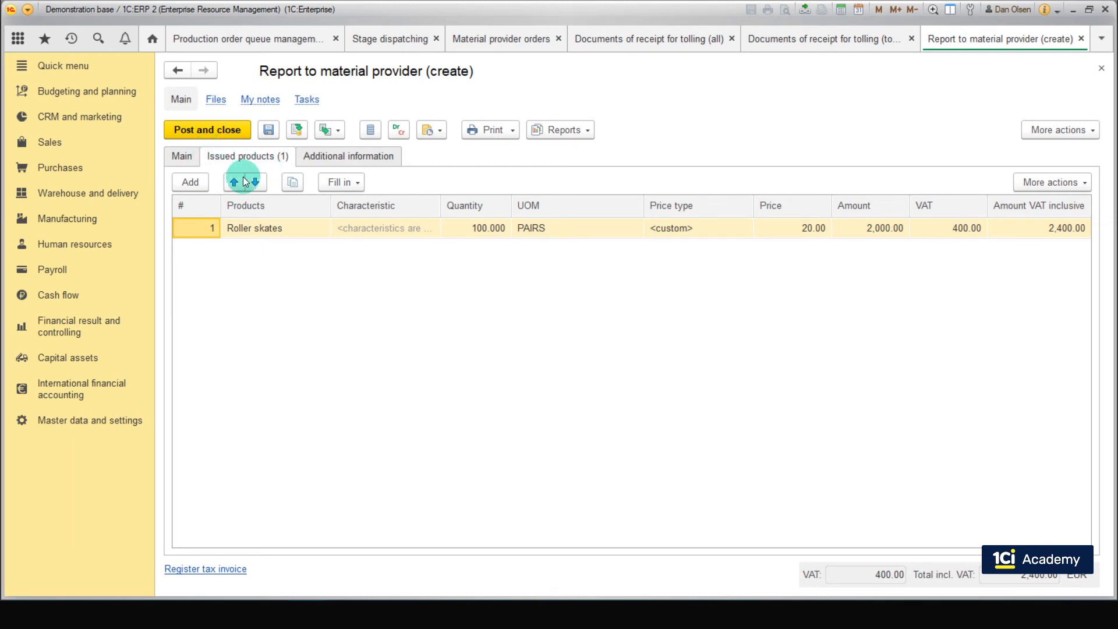
pyautogui.click(221, 131)
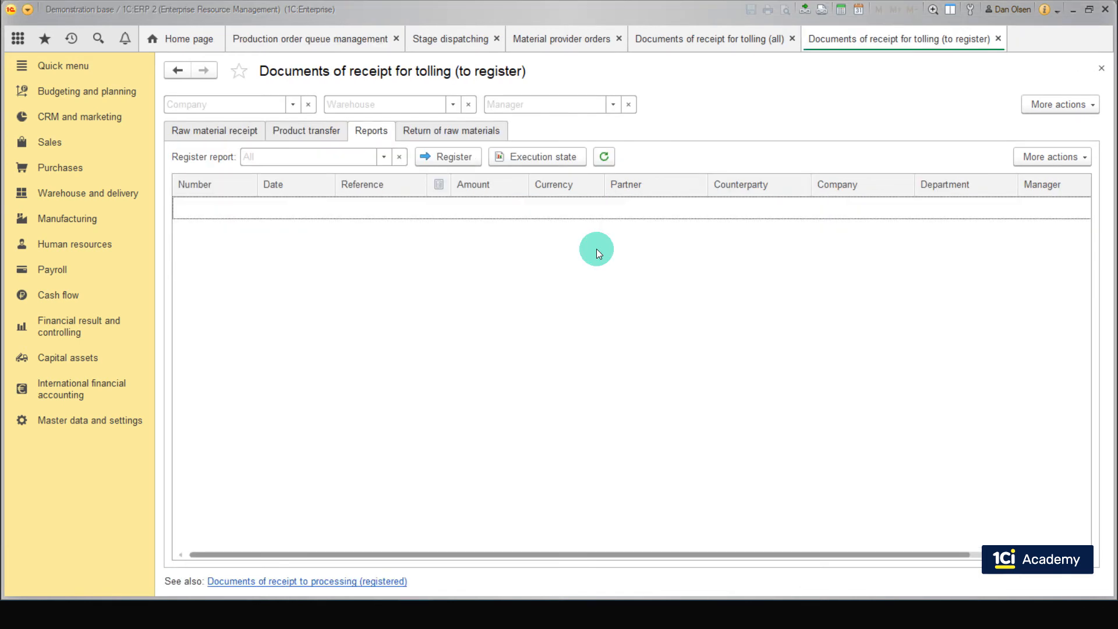
# Set the 10/14/2019 material provider order's status to Closed and perform the order closing
pyautogui.click(574, 39)
pyautogui.click(270, 129)
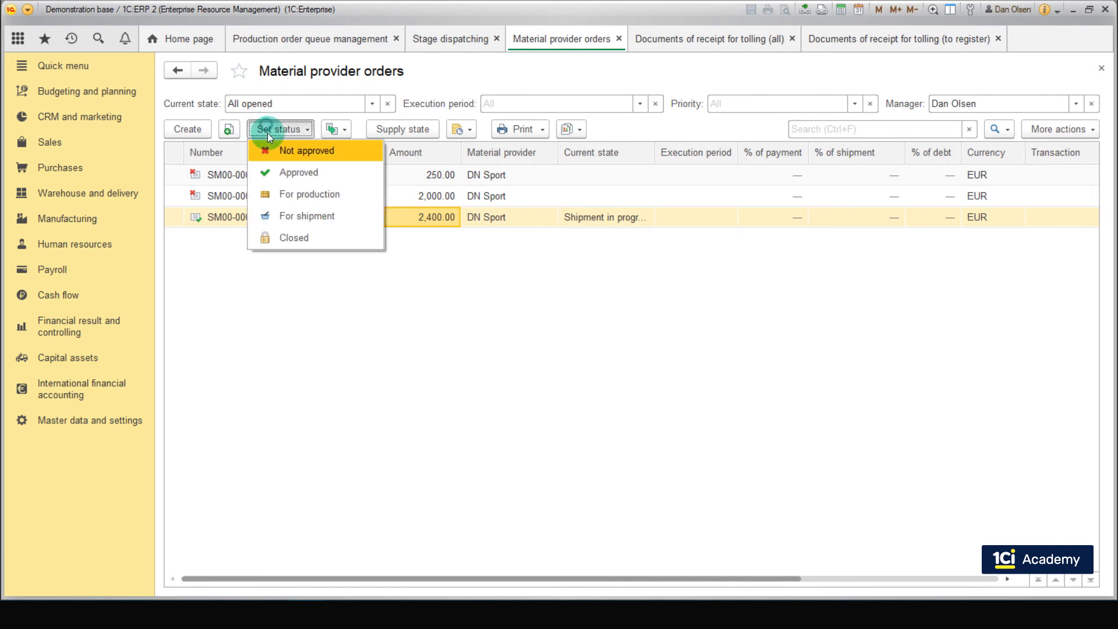
pyautogui.click(292, 237)
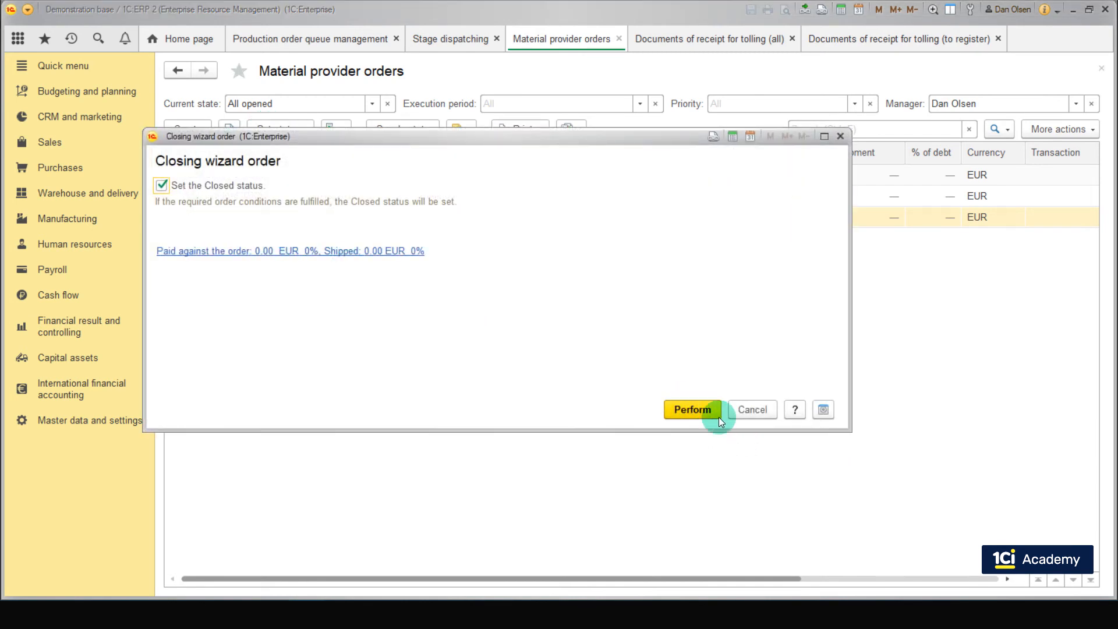
pyautogui.click(708, 410)
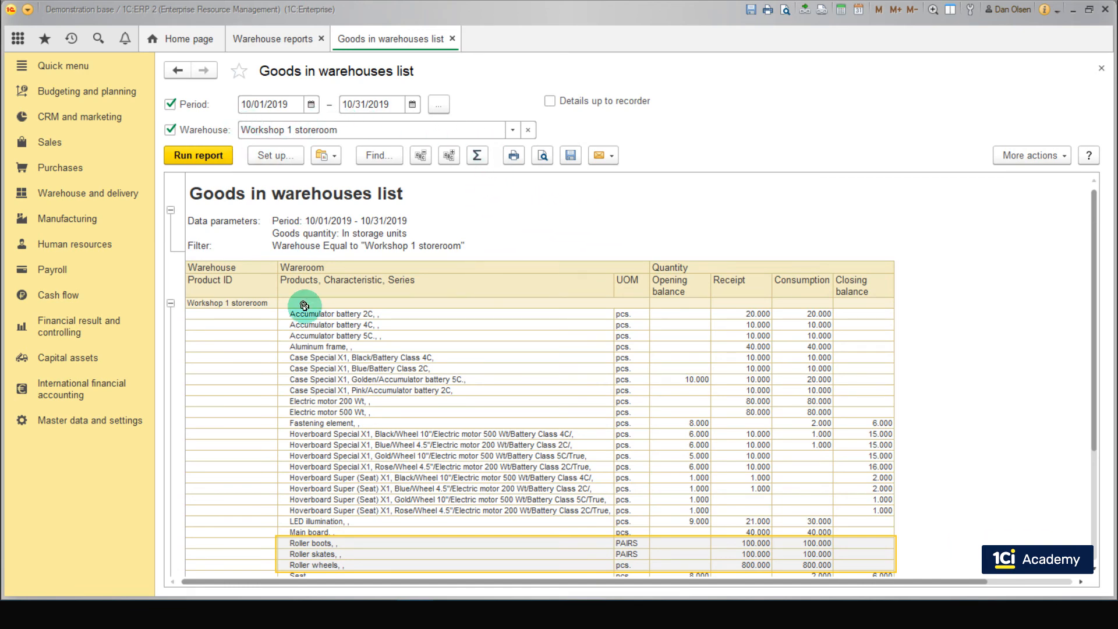
# Examine the October 2019 receipt and consumption of roller boots, skates and wheels in the Workshop 1 storeroom goods report
pyautogui.scroll(-3, 363, 386)
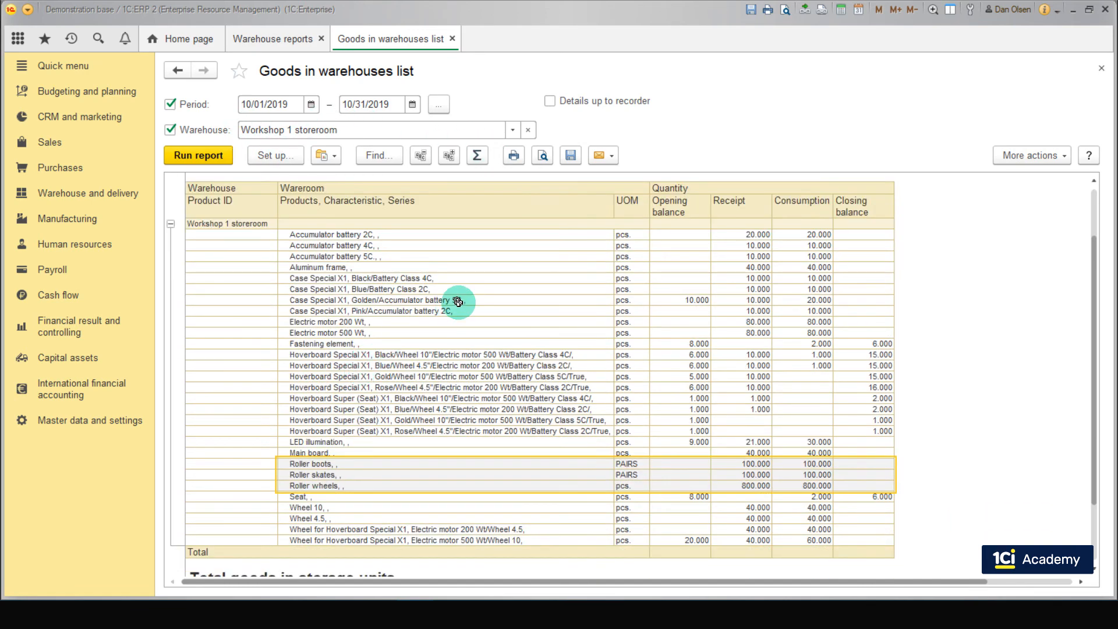
pyautogui.scroll(-2, 449, 297)
pyautogui.scroll(2, 461, 304)
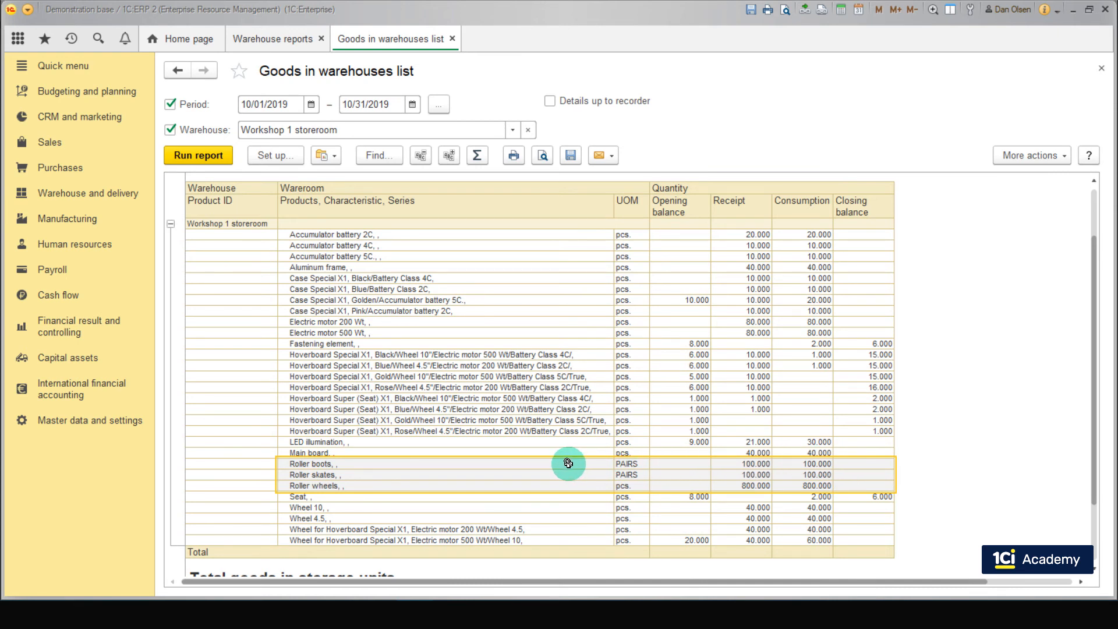
pyautogui.click(929, 373)
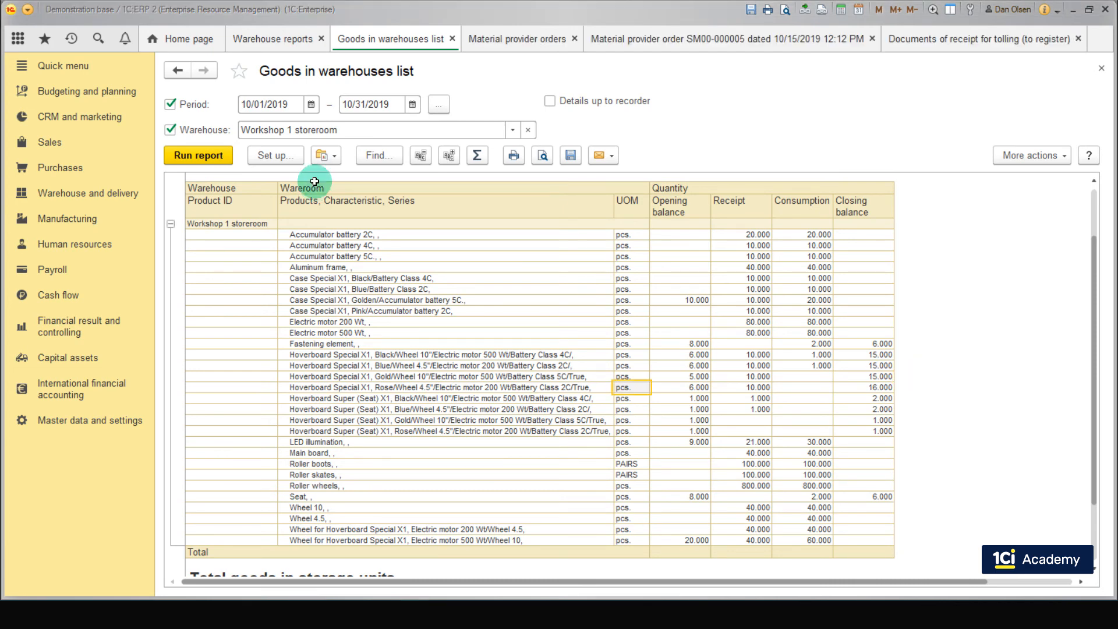
# Review the released products and materials for production in the material provider order dated 10/15/2019
pyautogui.click(657, 40)
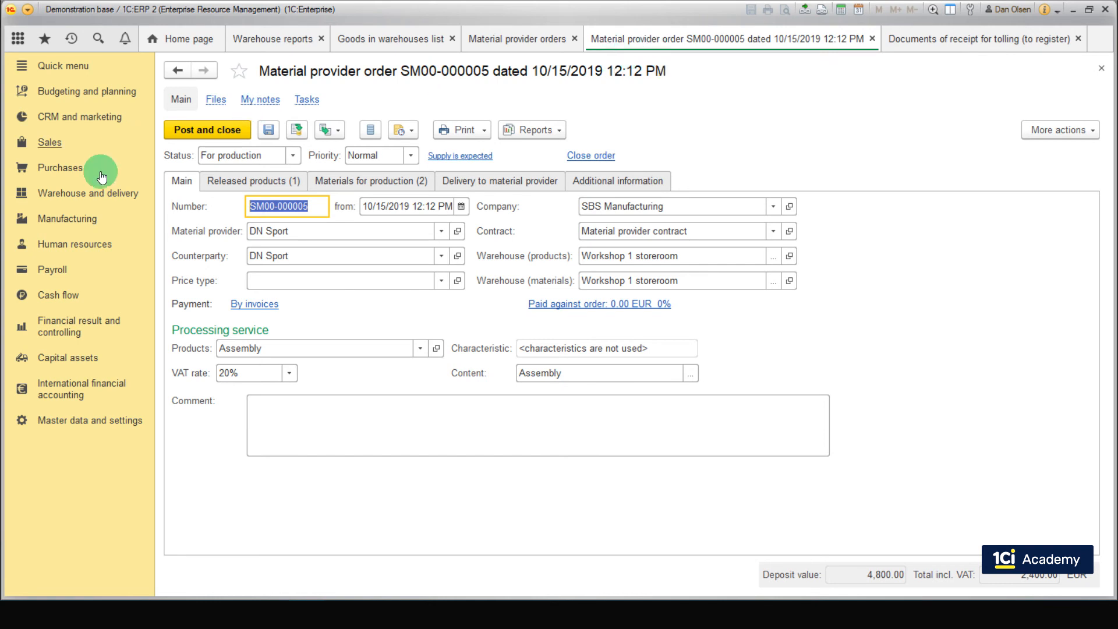
pyautogui.click(229, 185)
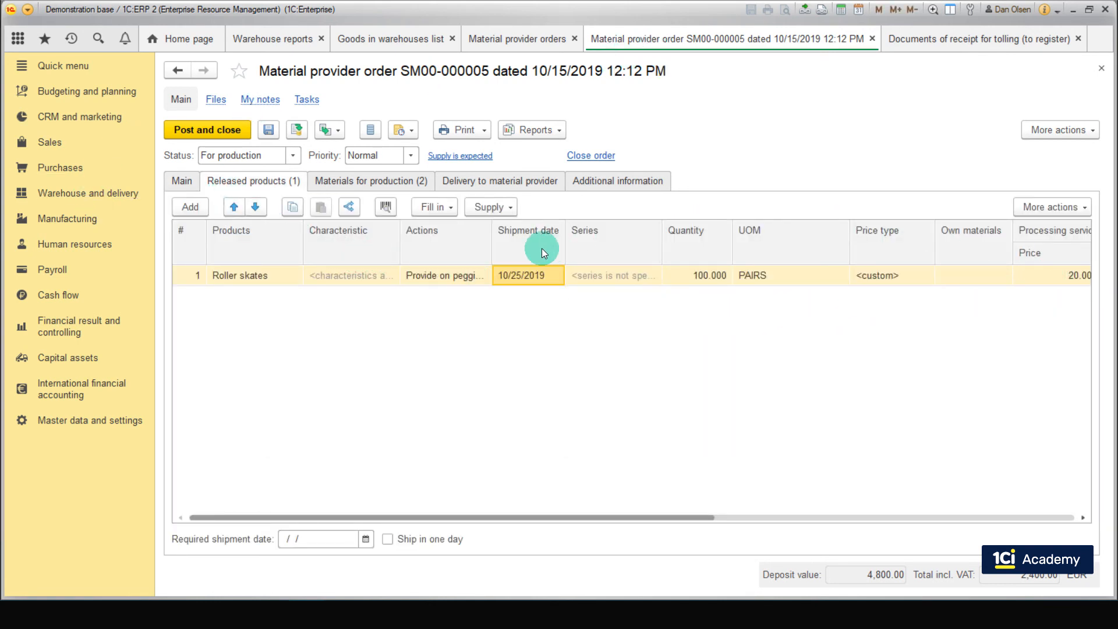
pyautogui.click(411, 184)
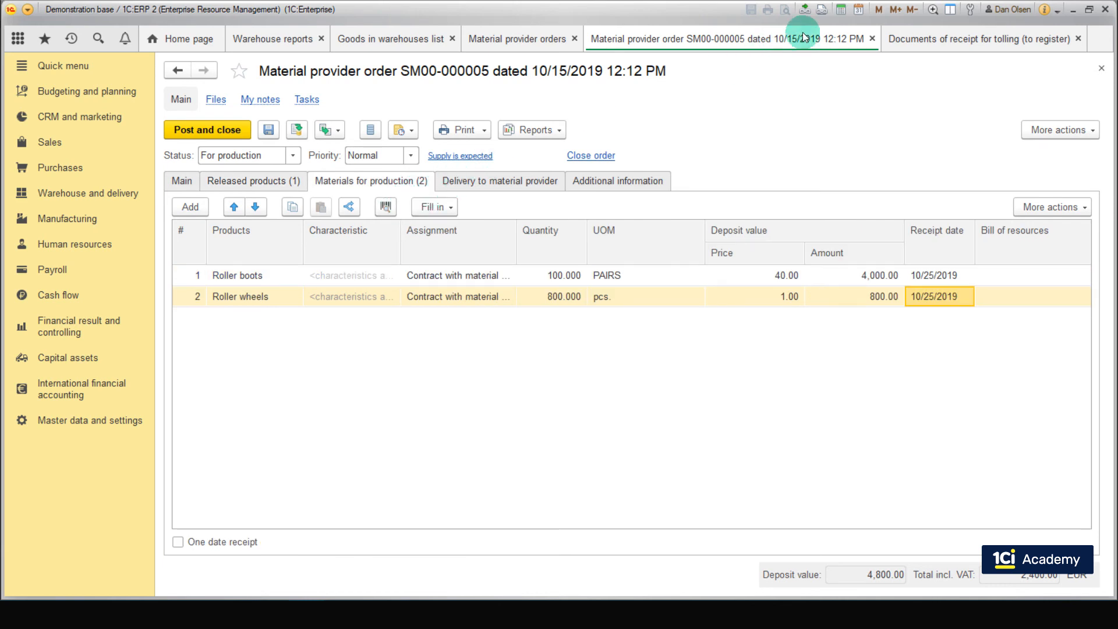
# Register the pending supply from material provider DN Sport by order, and post and close it
pyautogui.click(891, 39)
pyautogui.click(225, 191)
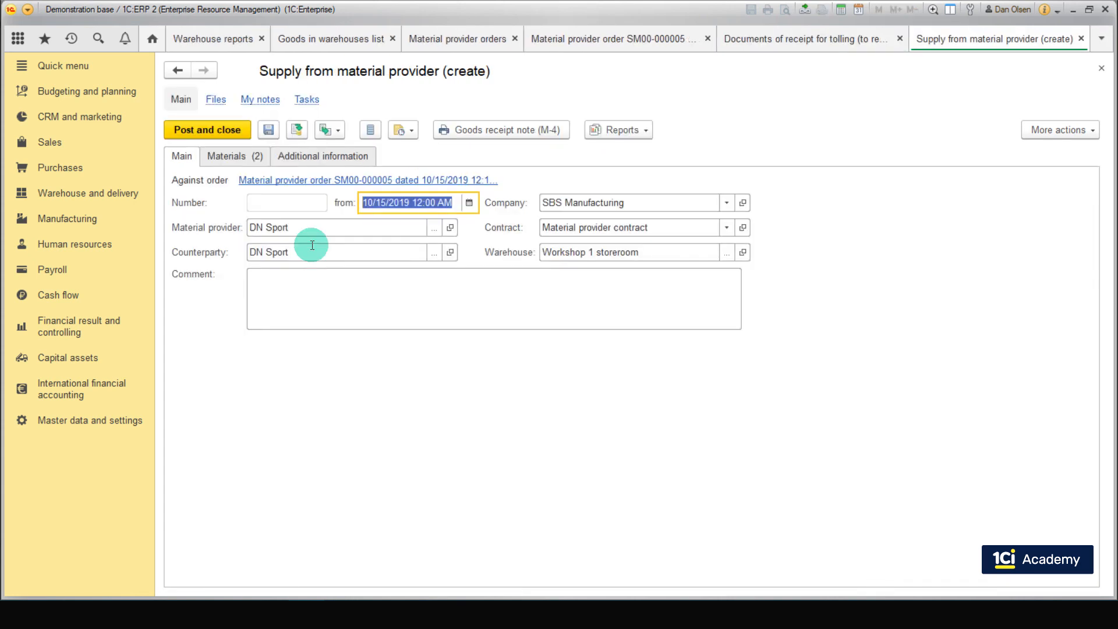
pyautogui.click(229, 131)
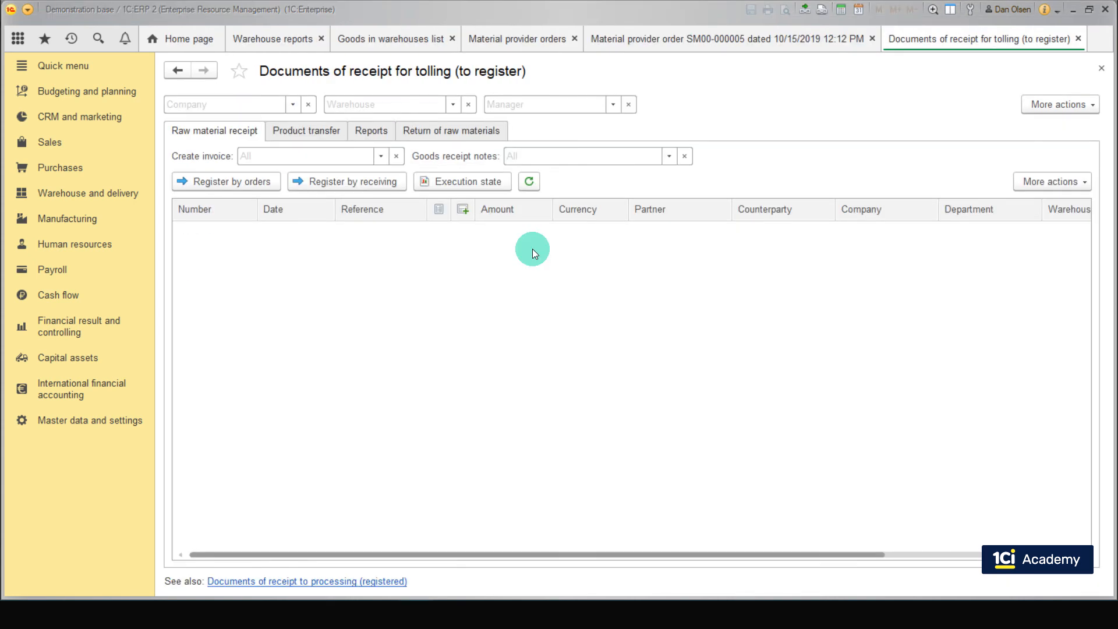
# Create a return of raw materials to the material provider from the 10/15/2019 order, check its materials, and post and close it
pyautogui.click(663, 40)
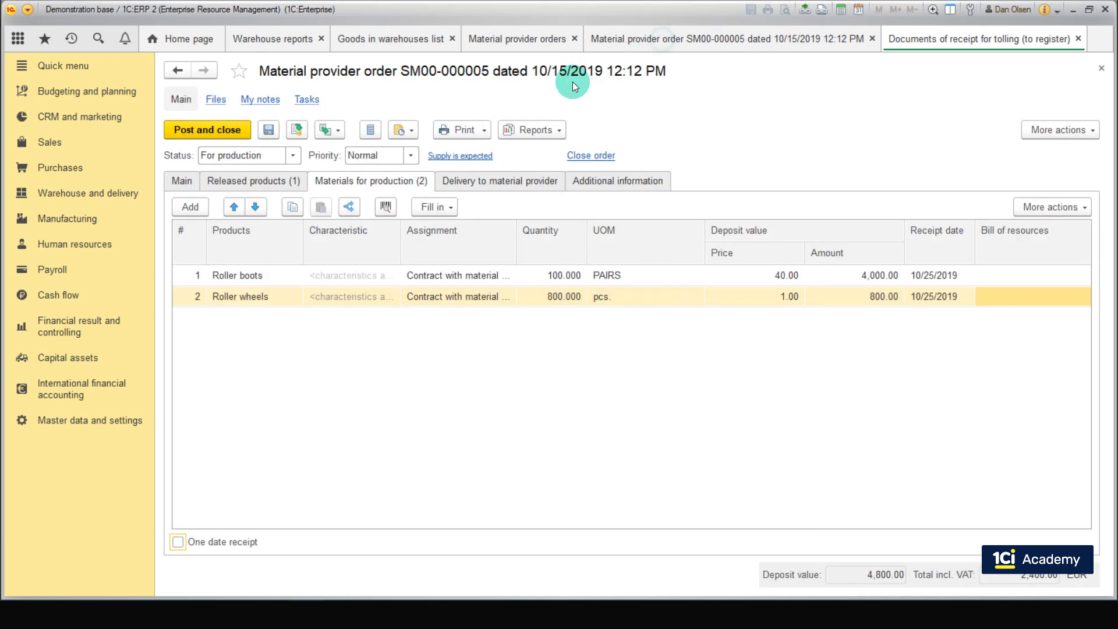
pyautogui.click(340, 131)
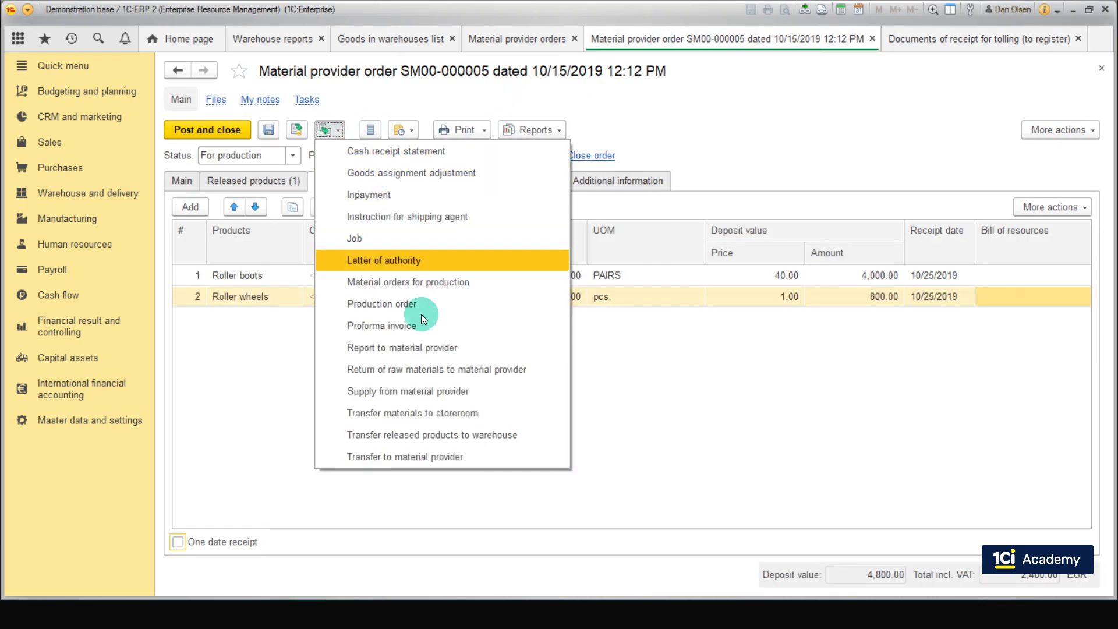
pyautogui.click(464, 370)
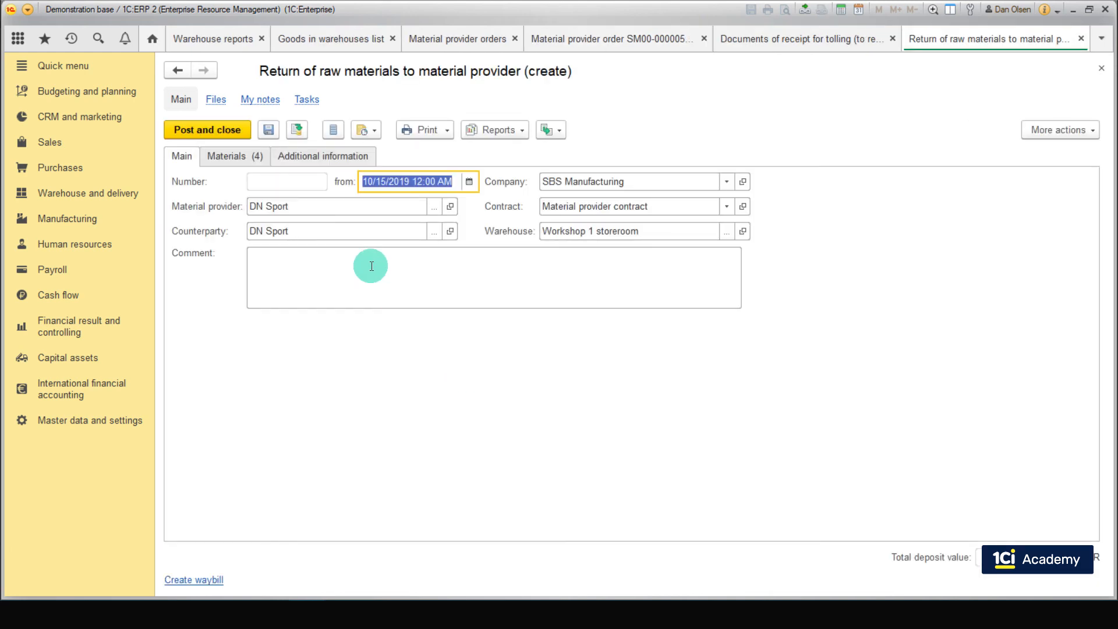
pyautogui.click(243, 157)
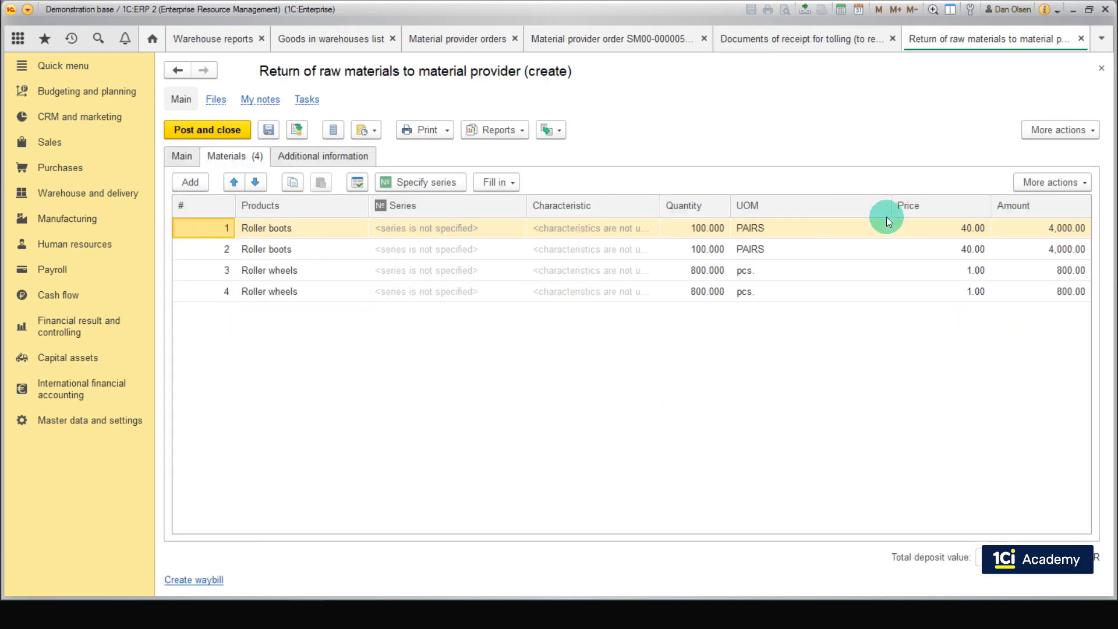
pyautogui.click(240, 134)
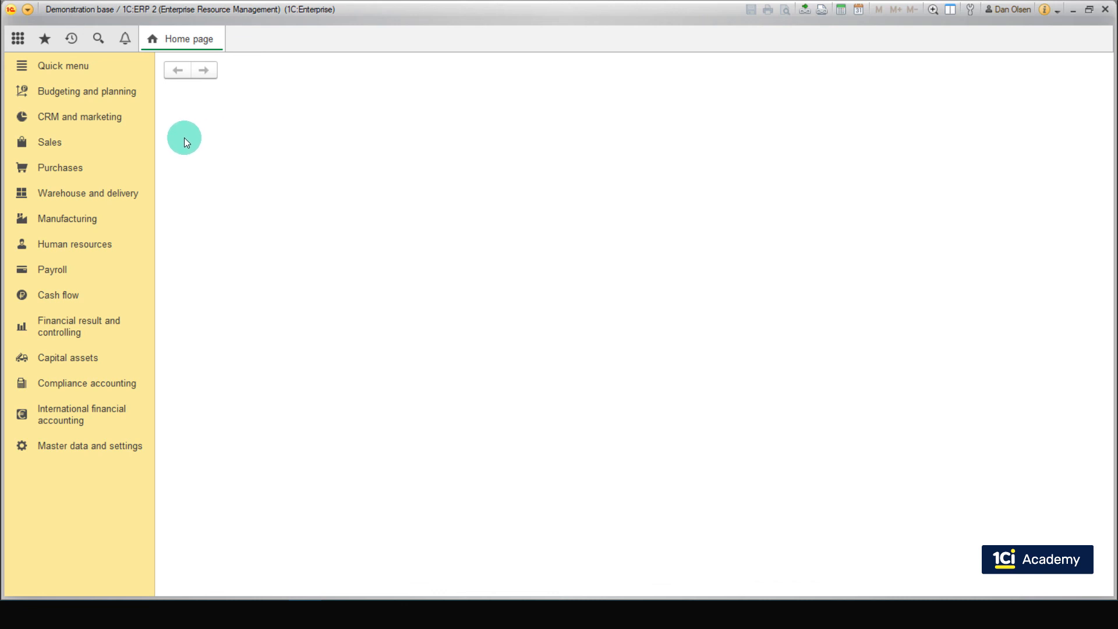
# Open the sales reports
pyautogui.click(58, 150)
pyautogui.click(216, 102)
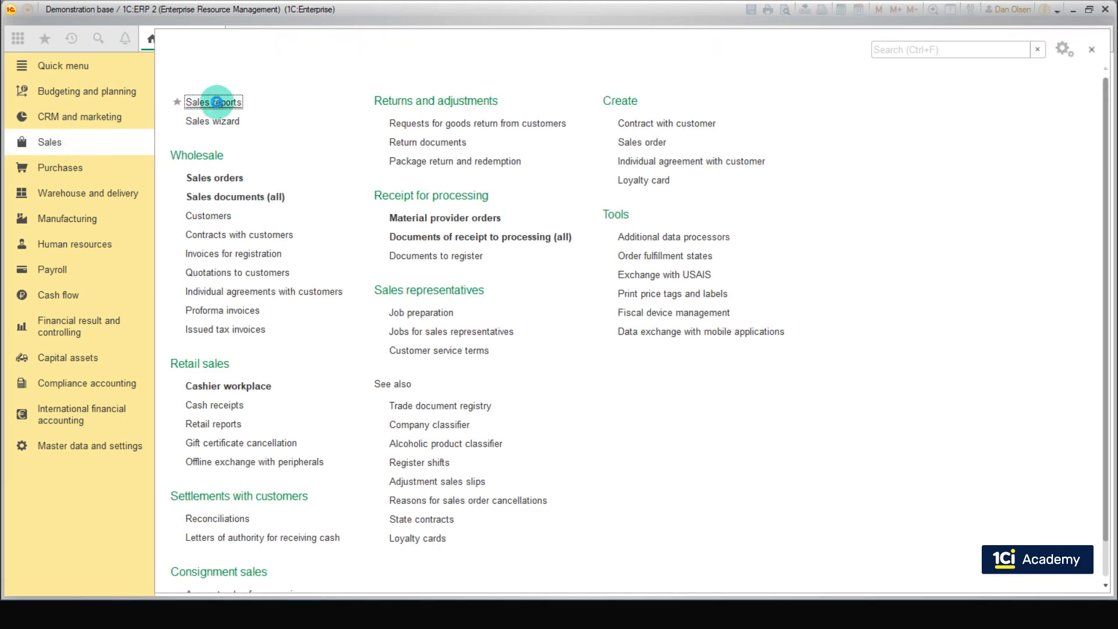